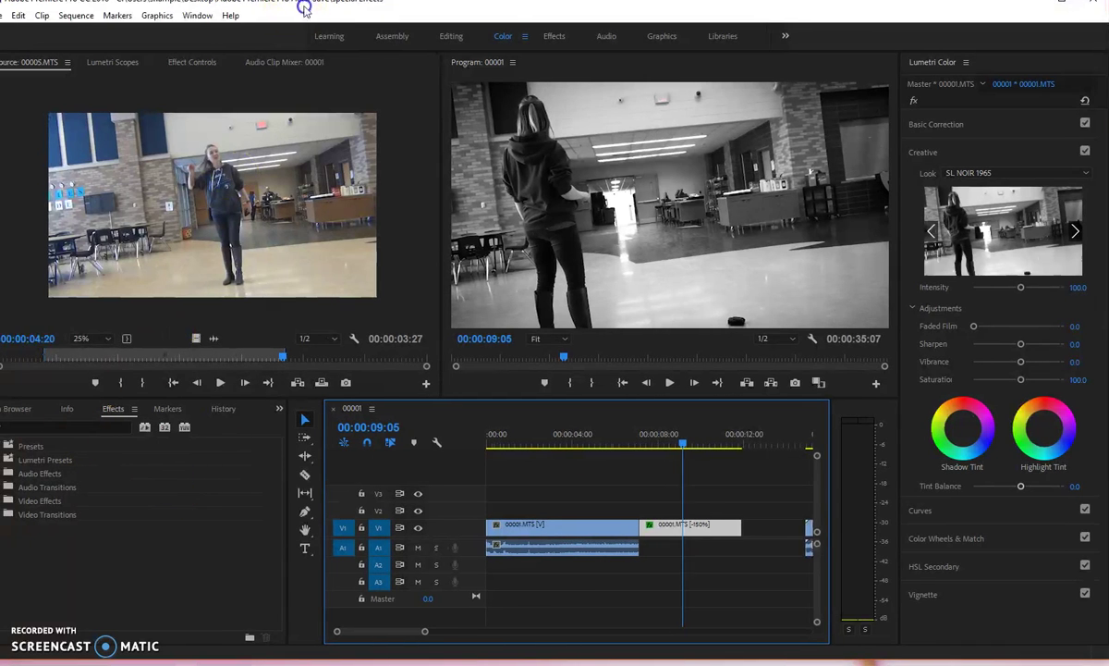
Cycle through the Media Browser, Info, Effects and Markers panels, then show the Project: special Effects bin
click(35, 408)
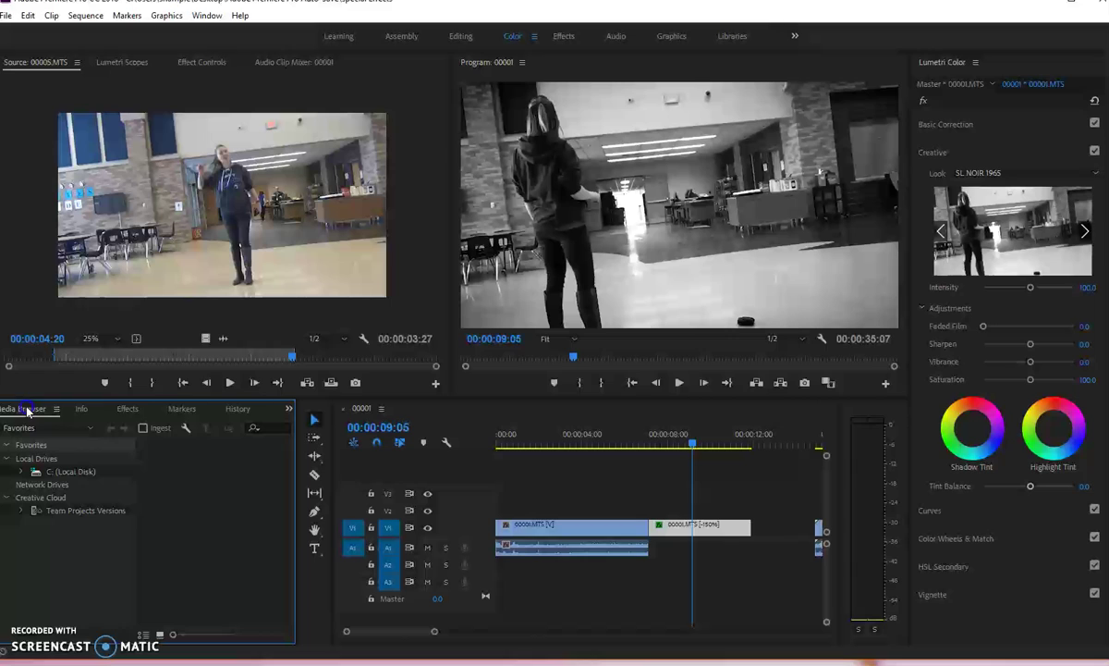
click(118, 410)
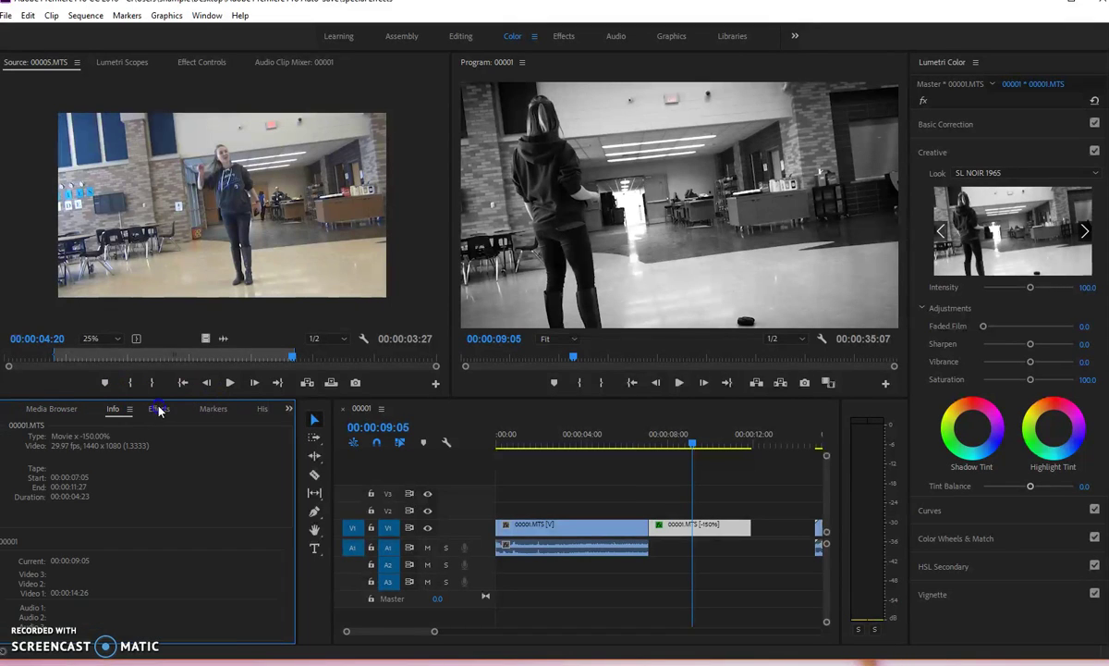
click(158, 409)
click(212, 409)
click(290, 409)
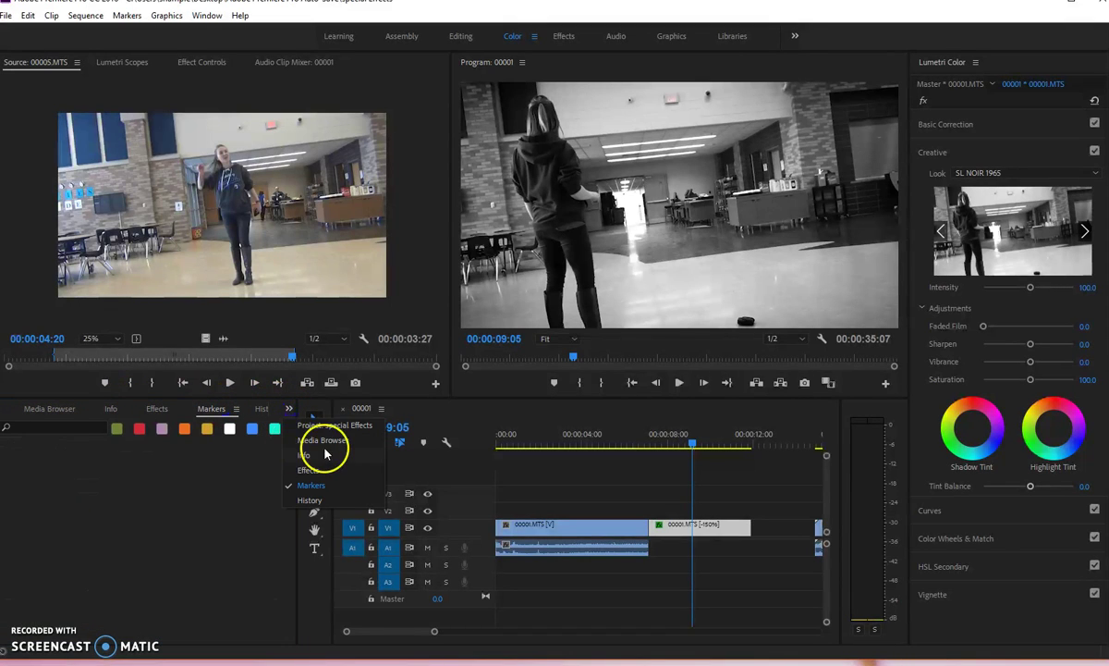
click(323, 441)
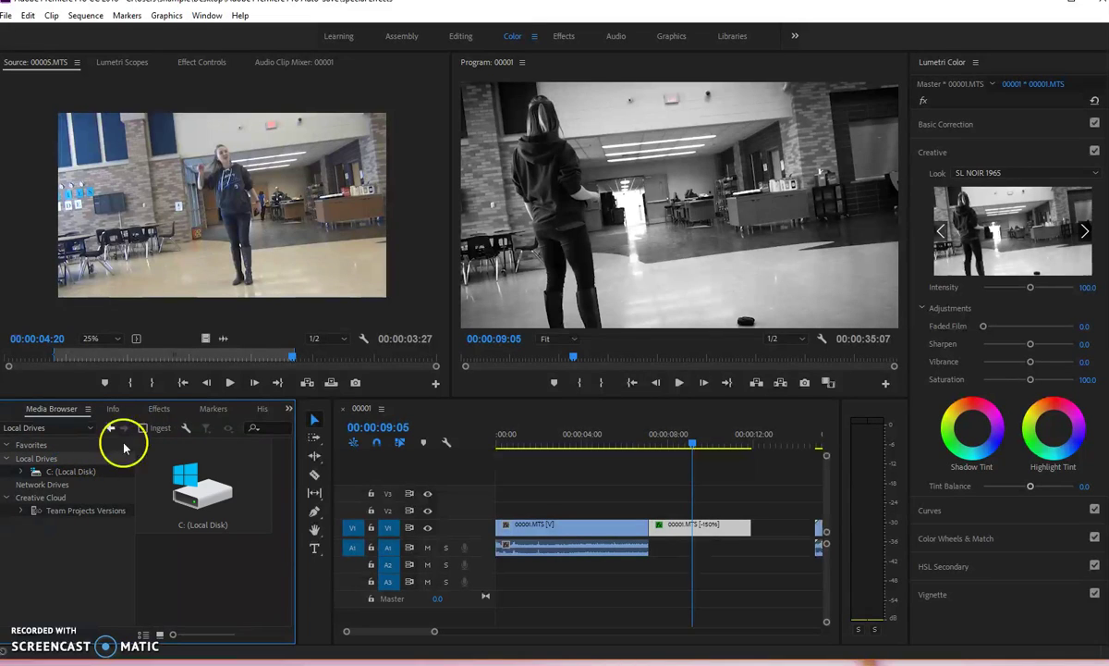
click(289, 409)
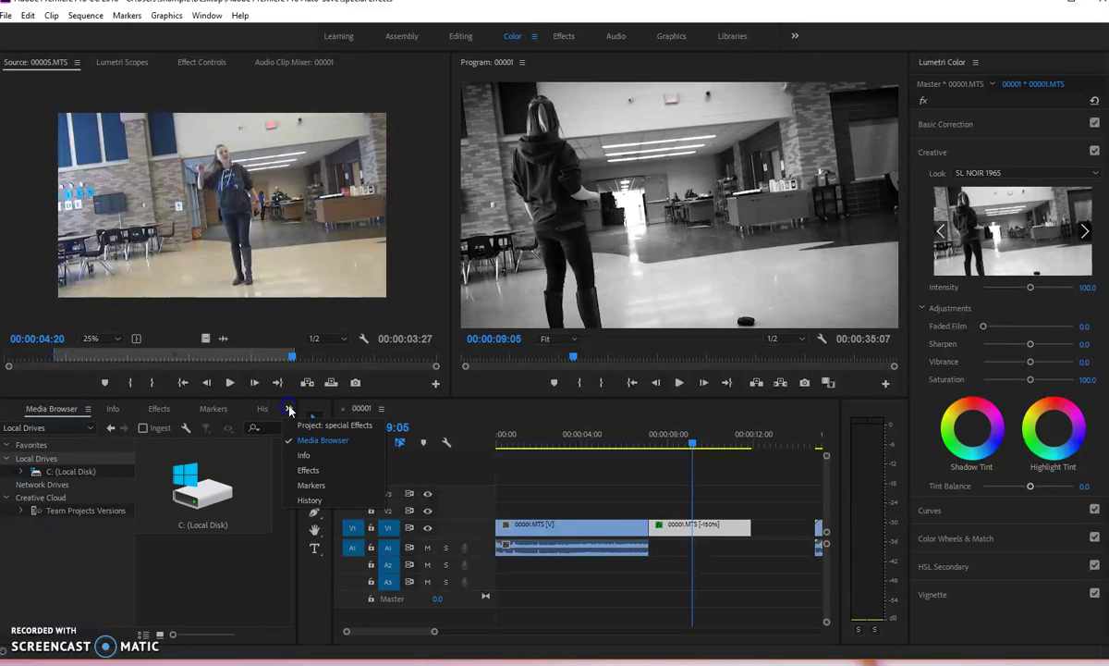
click(333, 426)
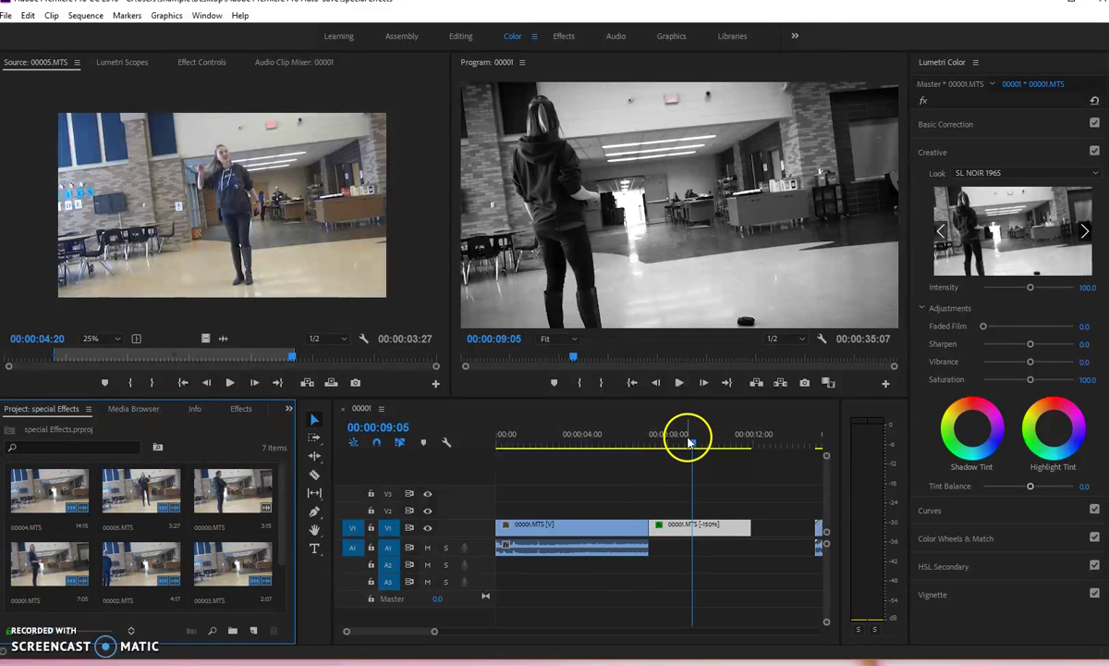
drag(689, 440, 650, 459)
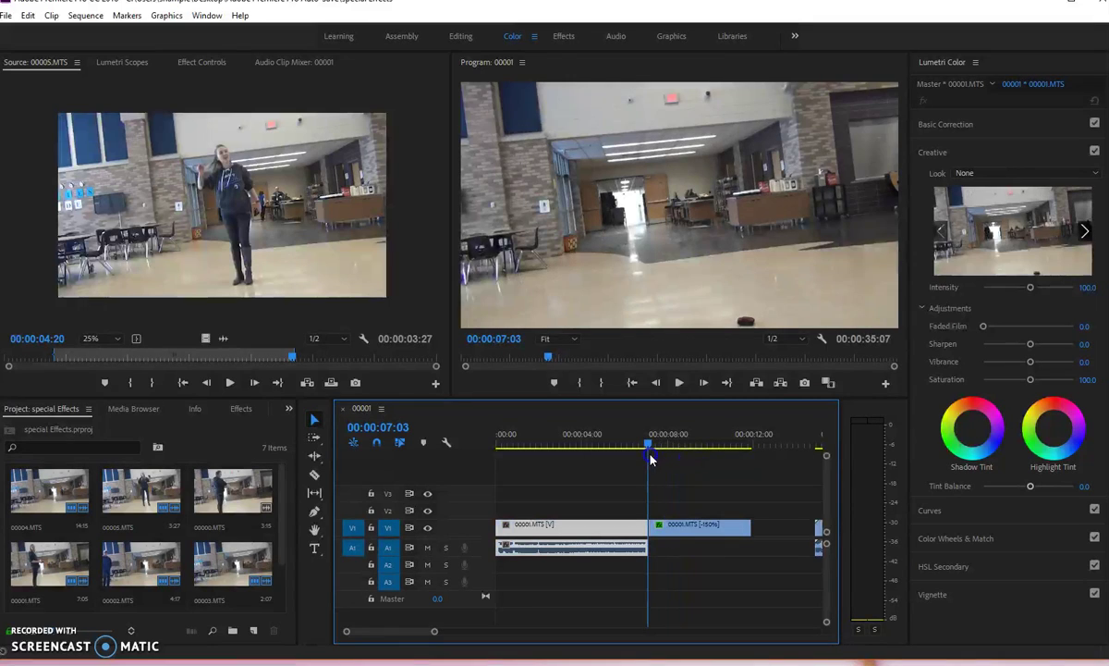
click(681, 383)
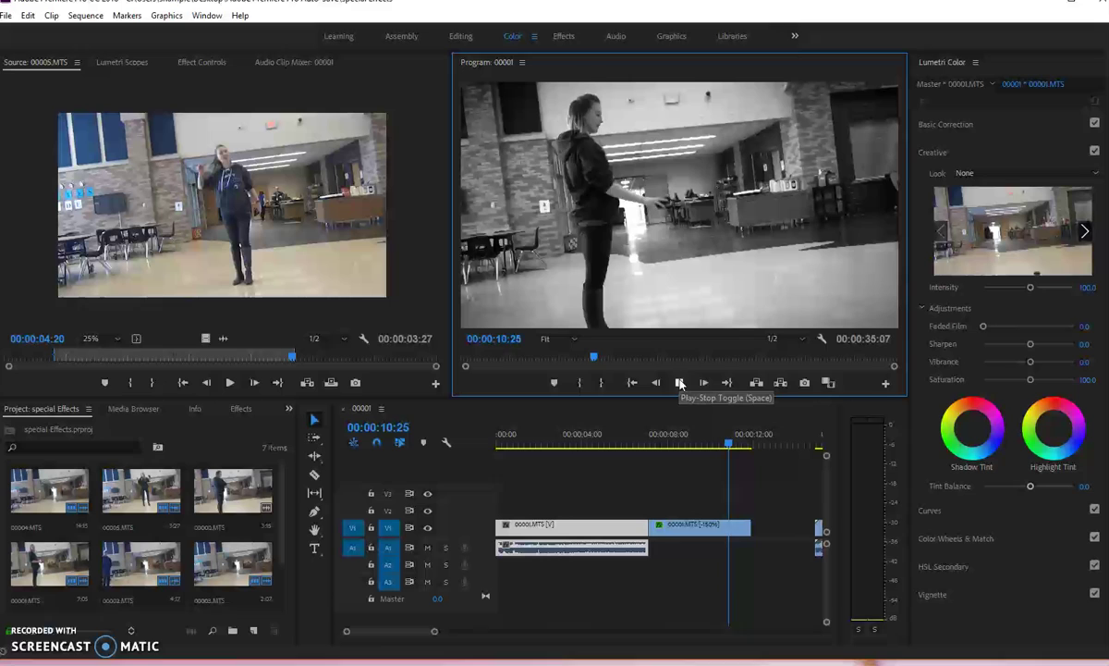
click(680, 382)
scroll(663, 476, down, 5)
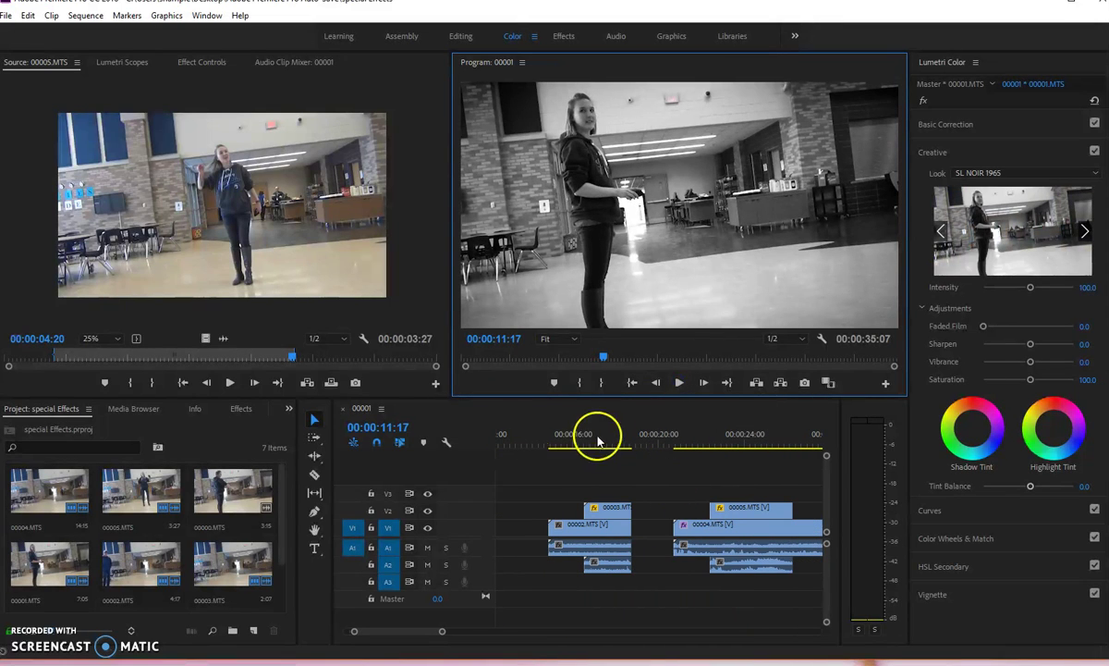
click(546, 446)
click(680, 382)
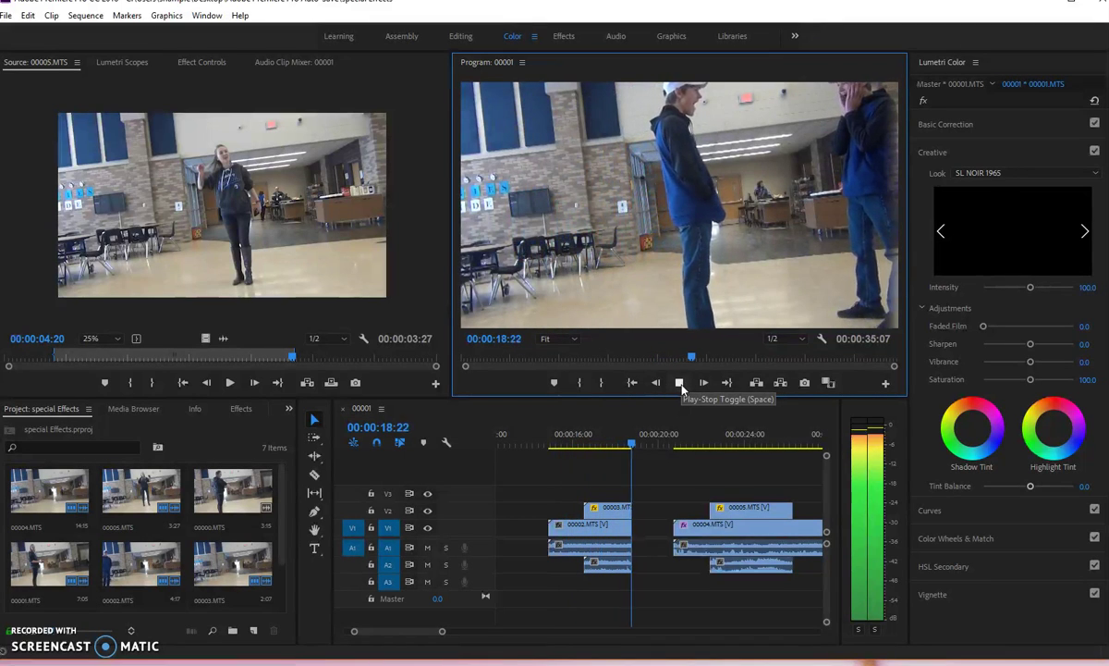
click(684, 465)
scroll(647, 453, down, 2)
click(601, 438)
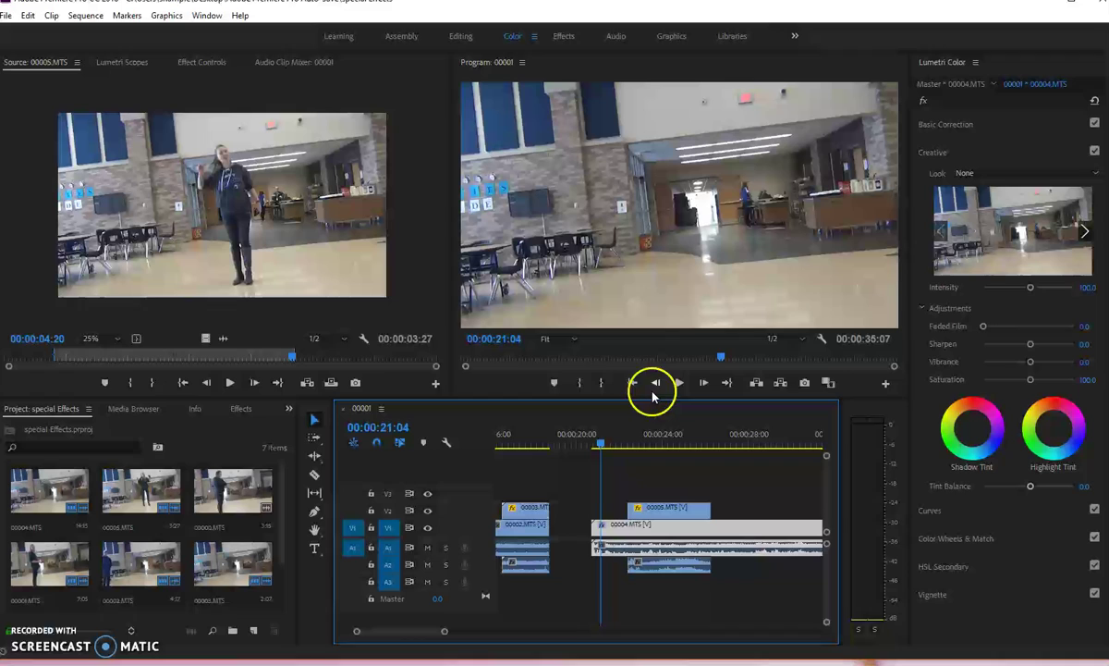
click(680, 383)
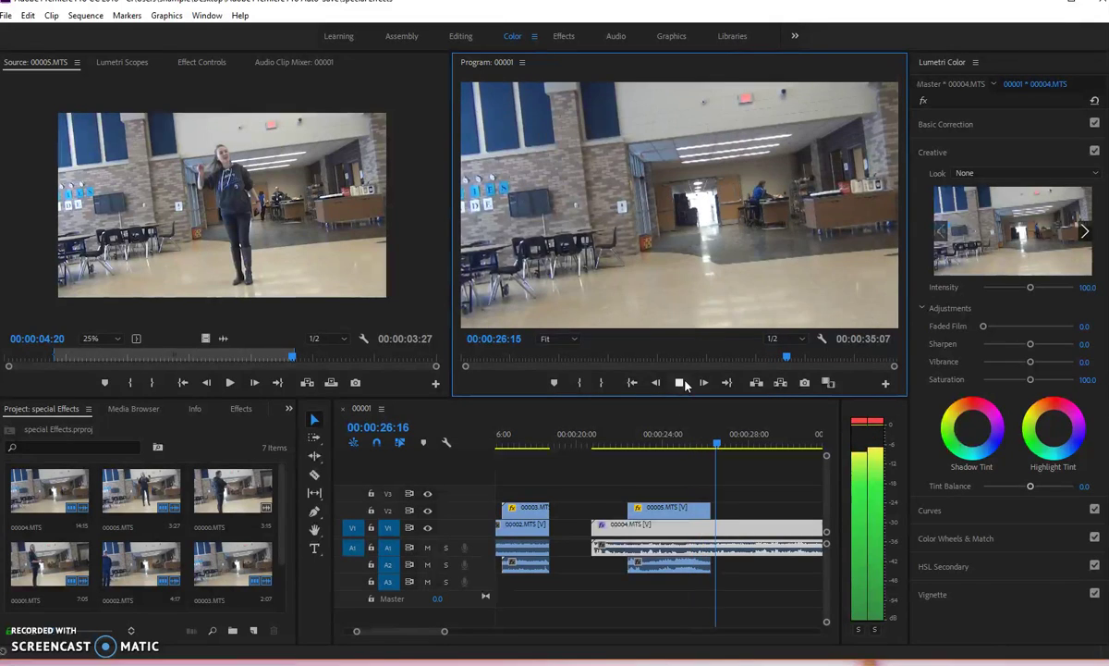
click(685, 387)
scroll(689, 508, down, 5)
scroll(701, 529, up, 5)
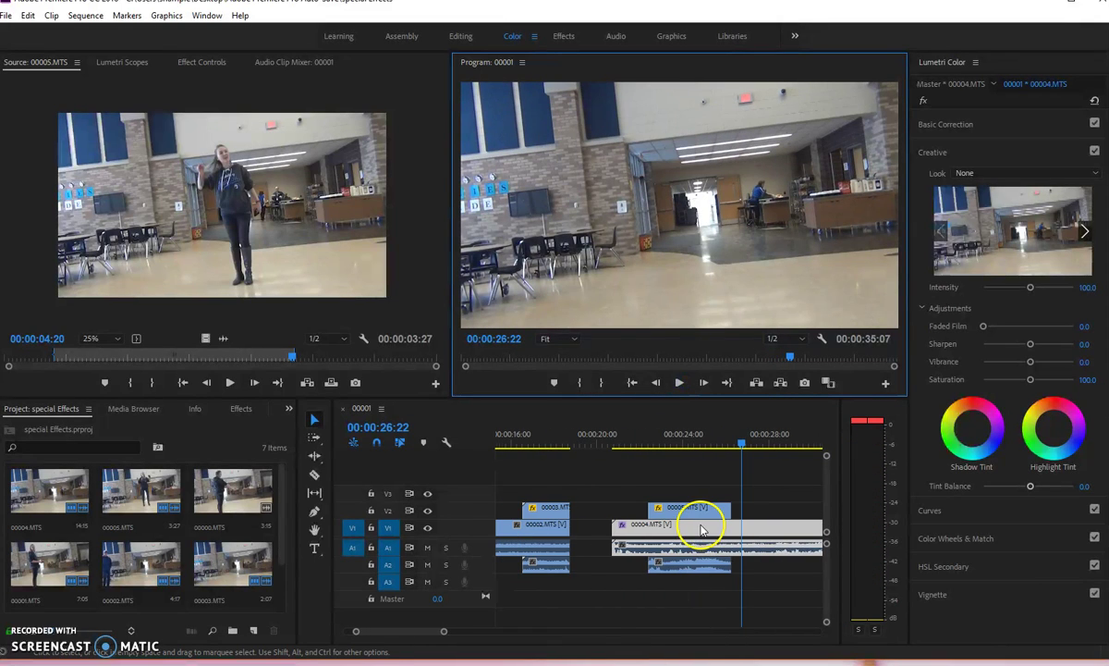
scroll(700, 515, down, 10)
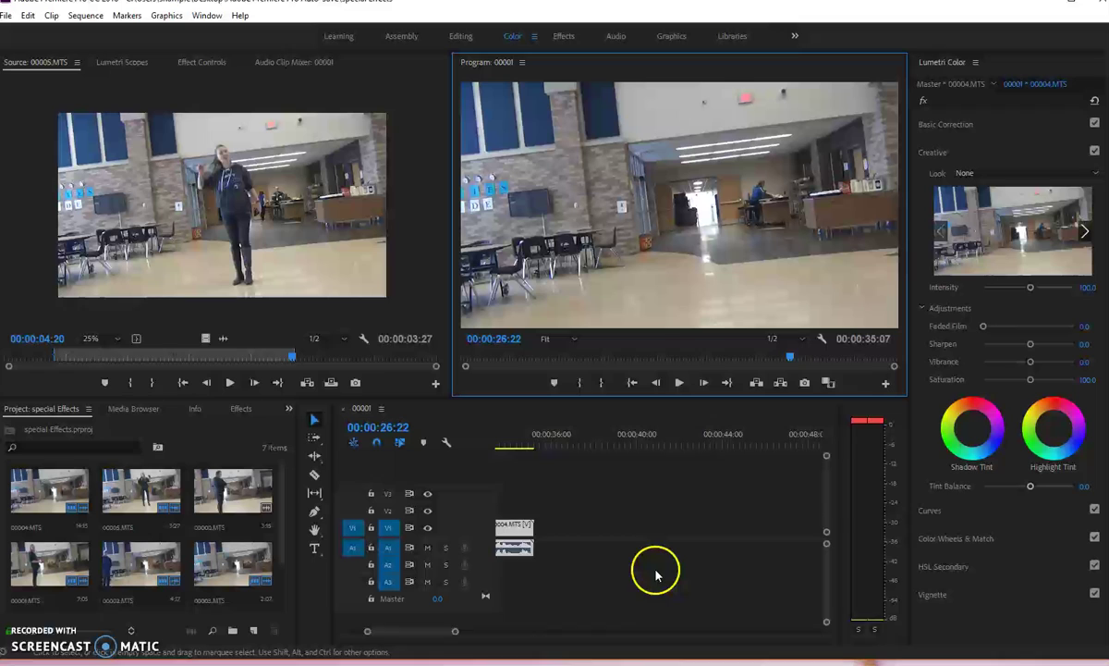
Set the first 00001.MTS clip's Speed/Duration to Reverse Speed at 150%
scroll(655, 540, up, 17)
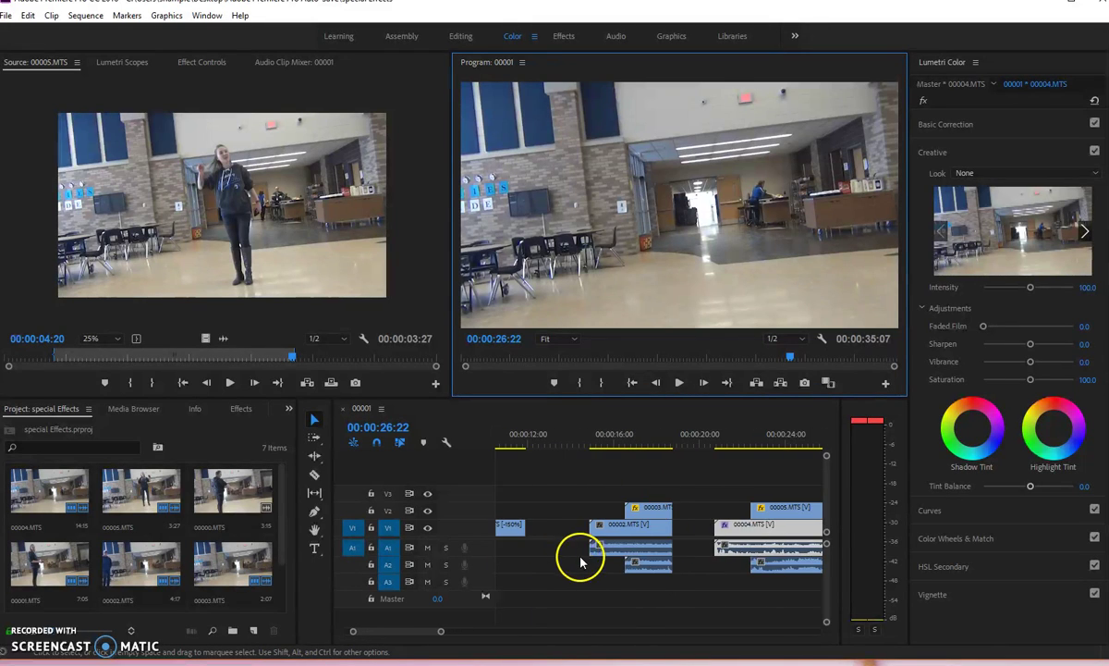
click(577, 442)
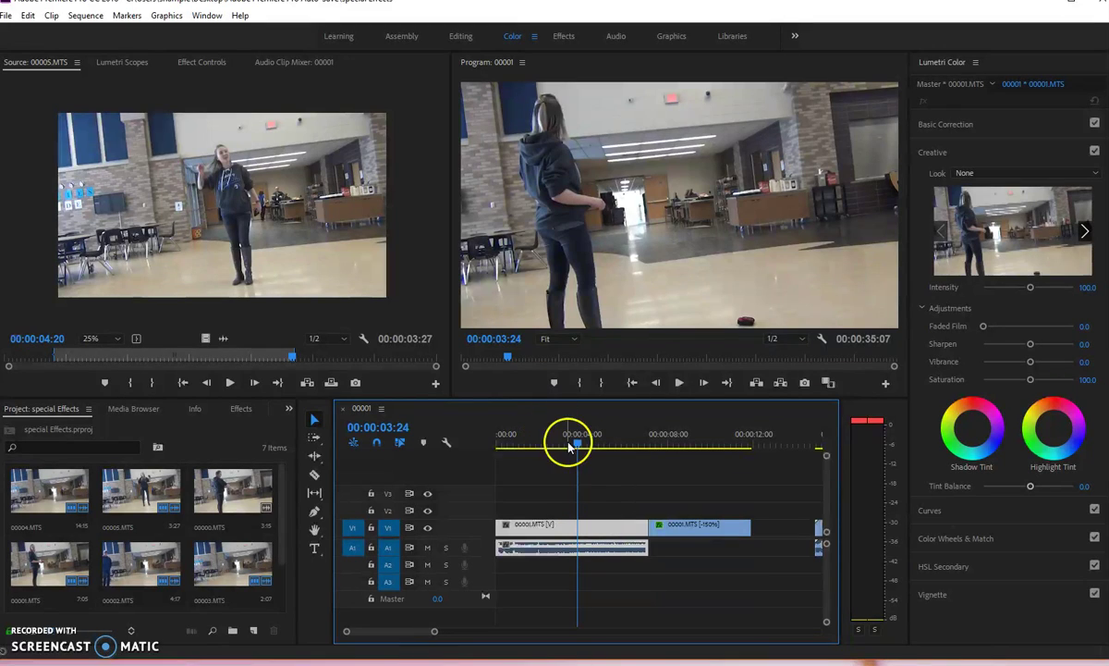
drag(579, 440, 513, 440)
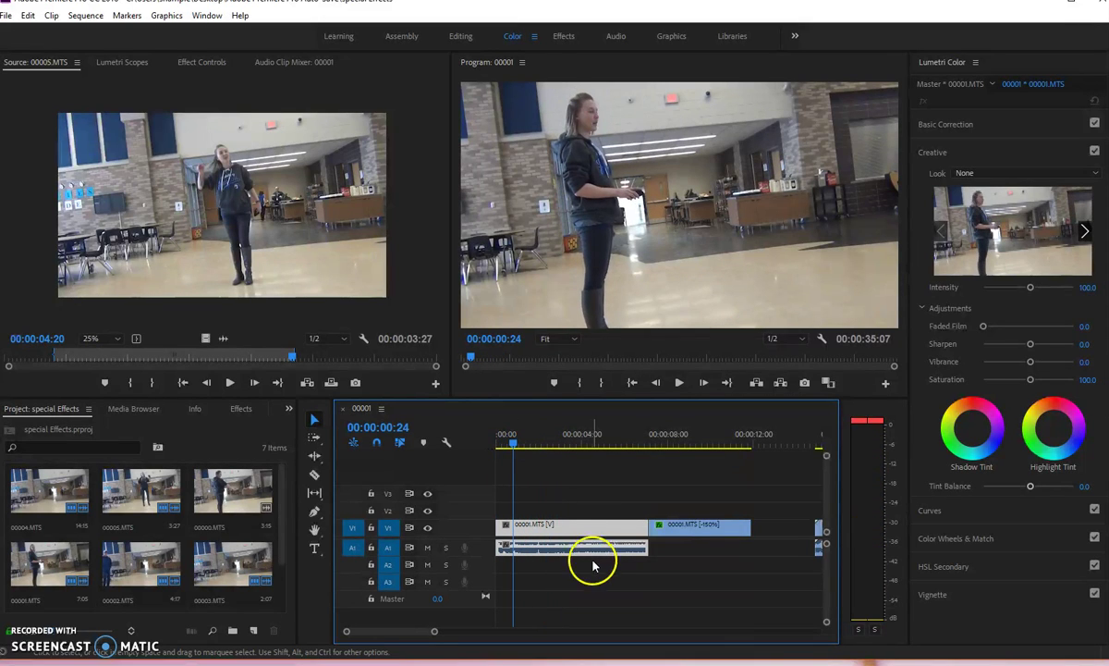
right_click(592, 534)
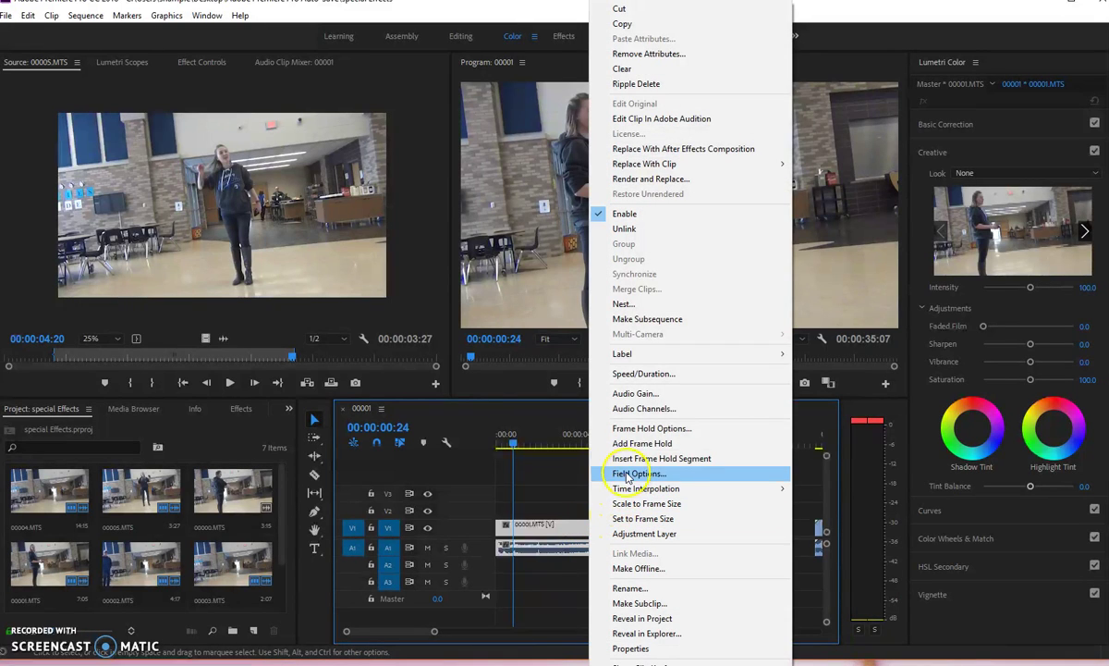
click(636, 374)
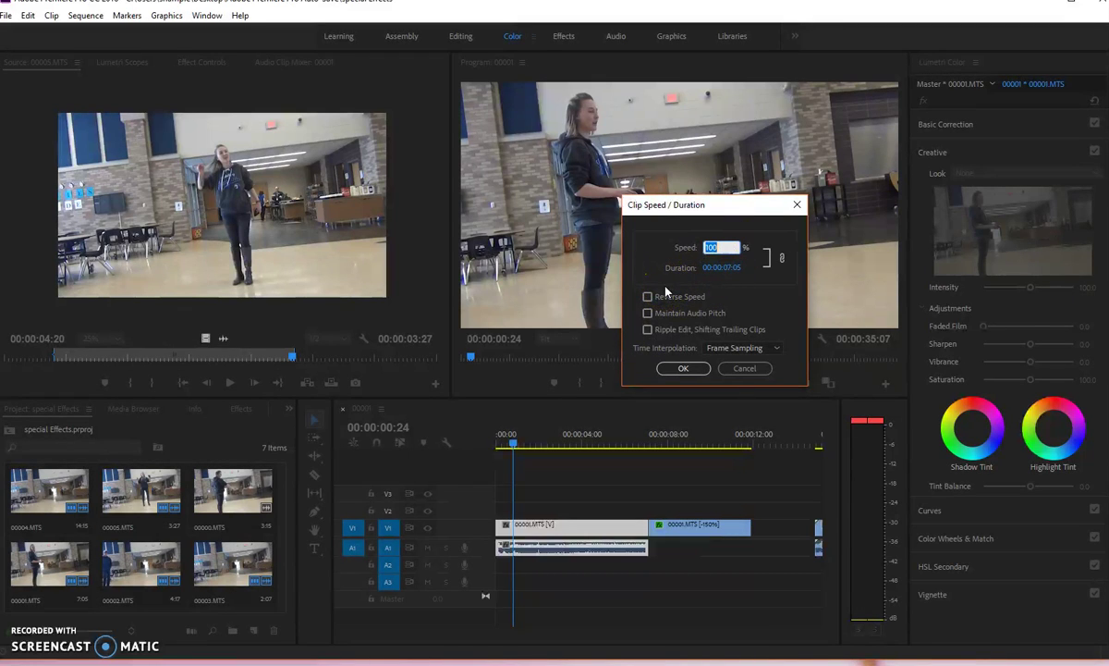
click(667, 297)
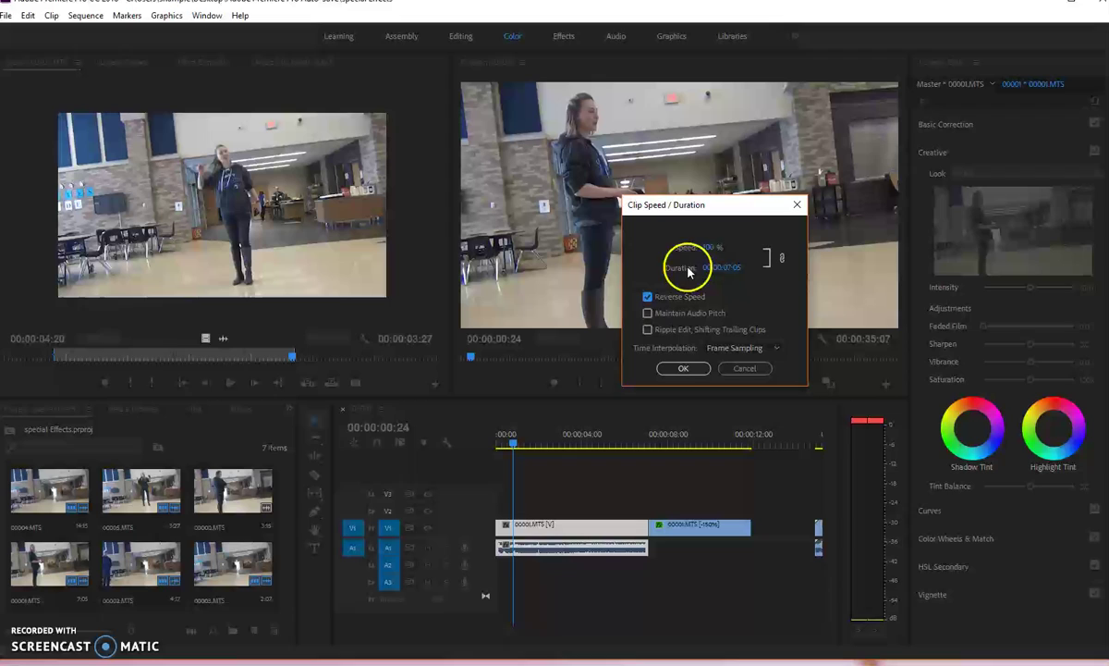
click(710, 250)
drag(709, 249, 738, 250)
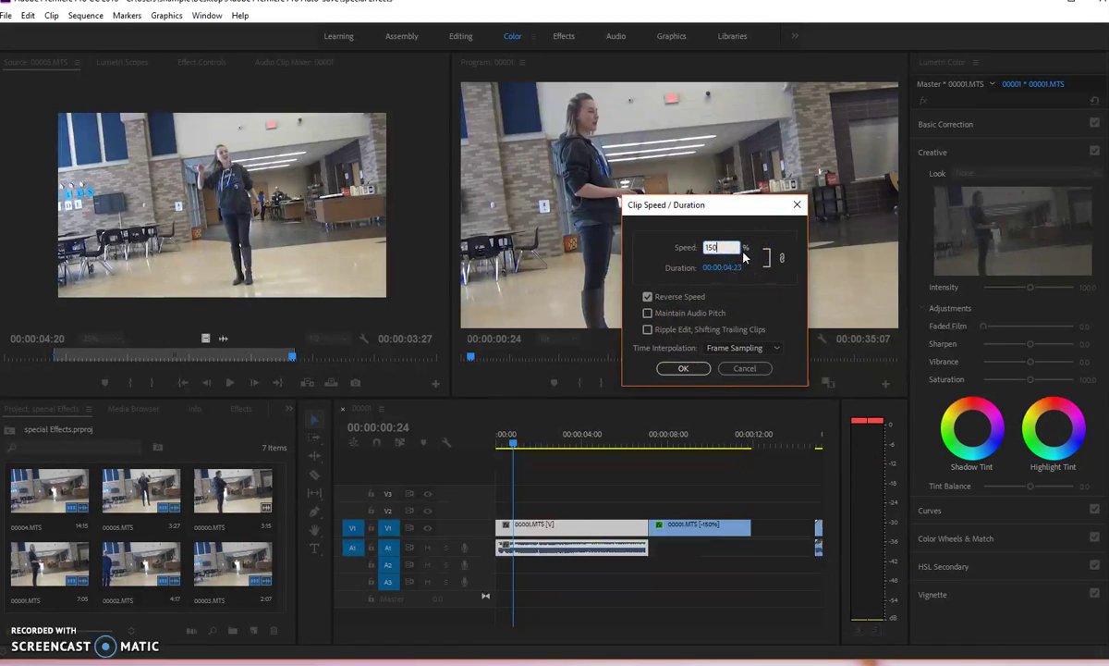
click(681, 368)
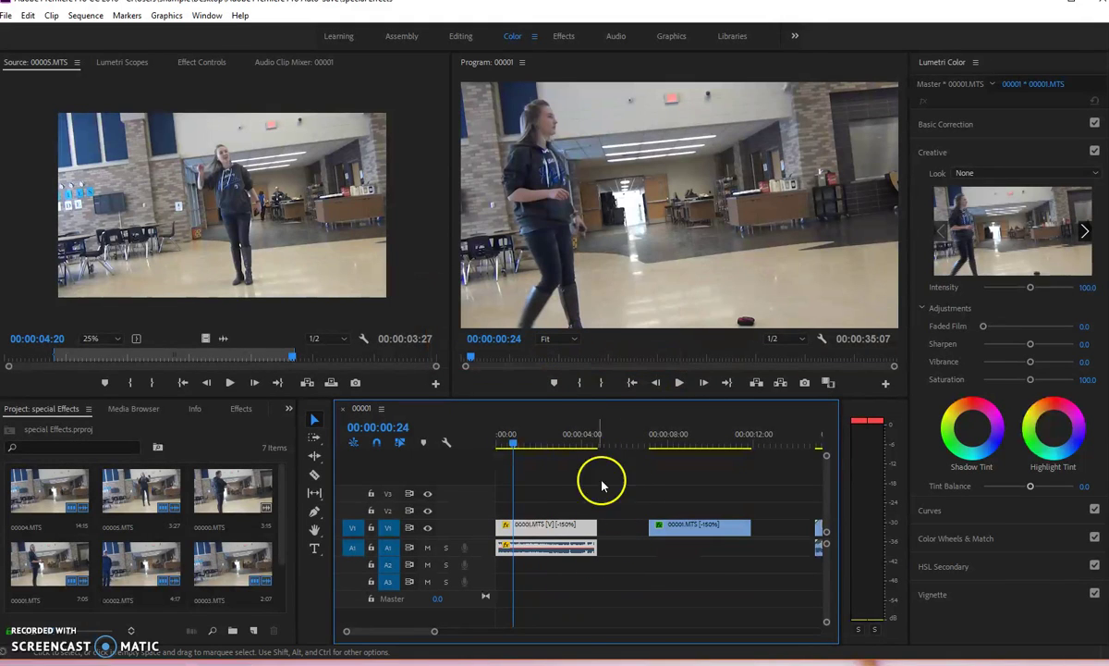
Play the reversed clip from the start, stop at 00:00:04:09, and select its A1 audio
drag(556, 438, 500, 441)
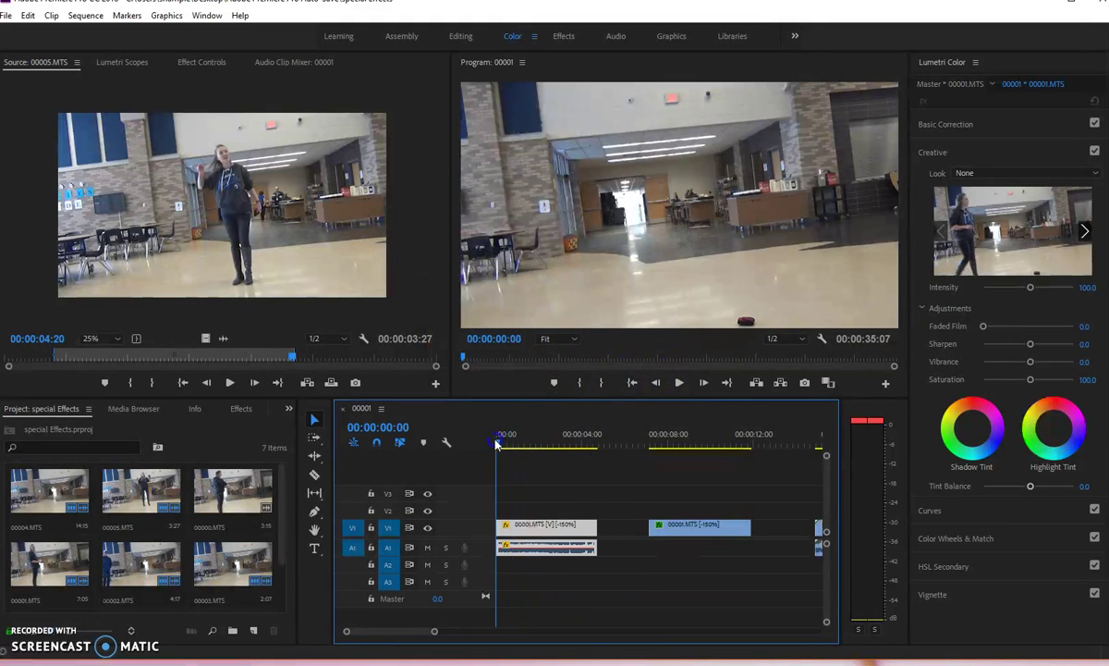
click(680, 383)
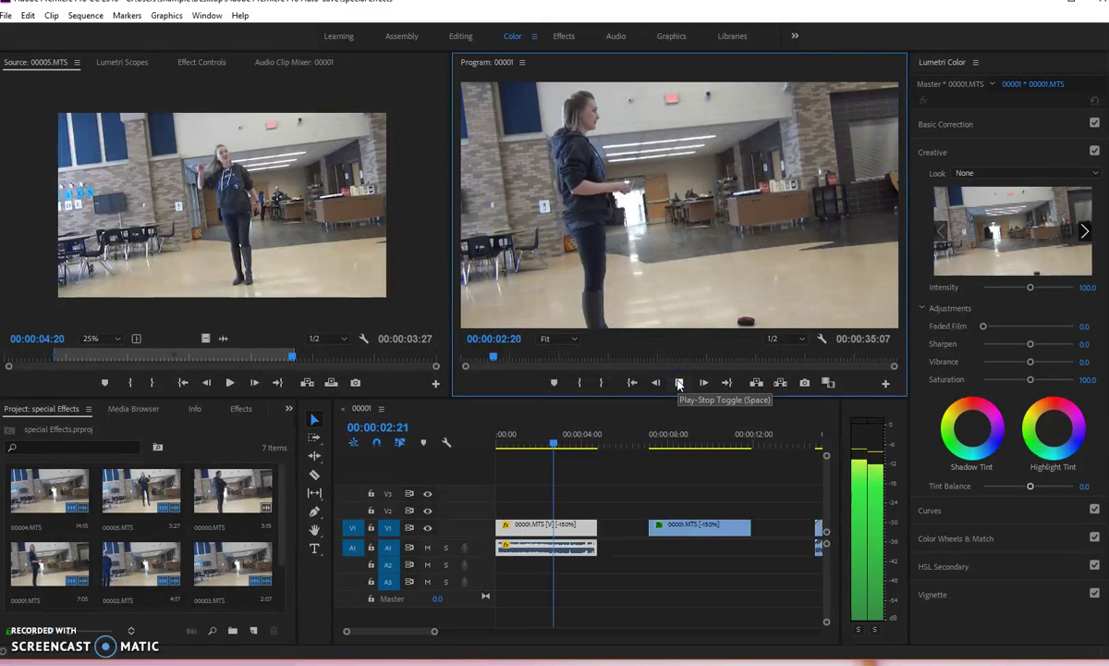
click(680, 383)
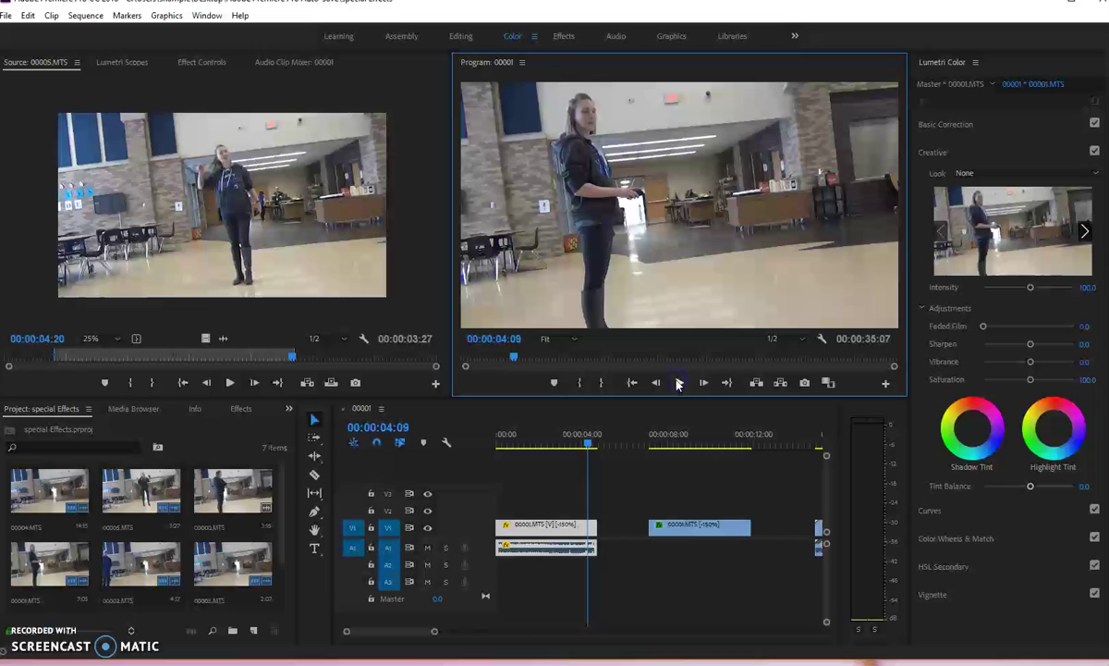
click(566, 555)
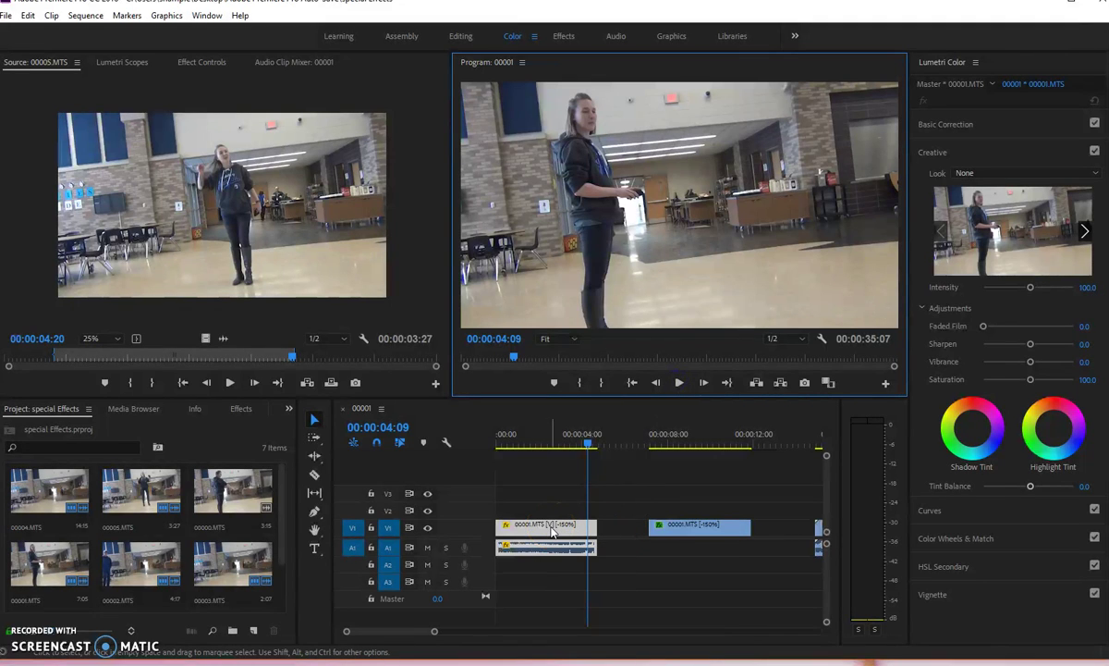
click(552, 547)
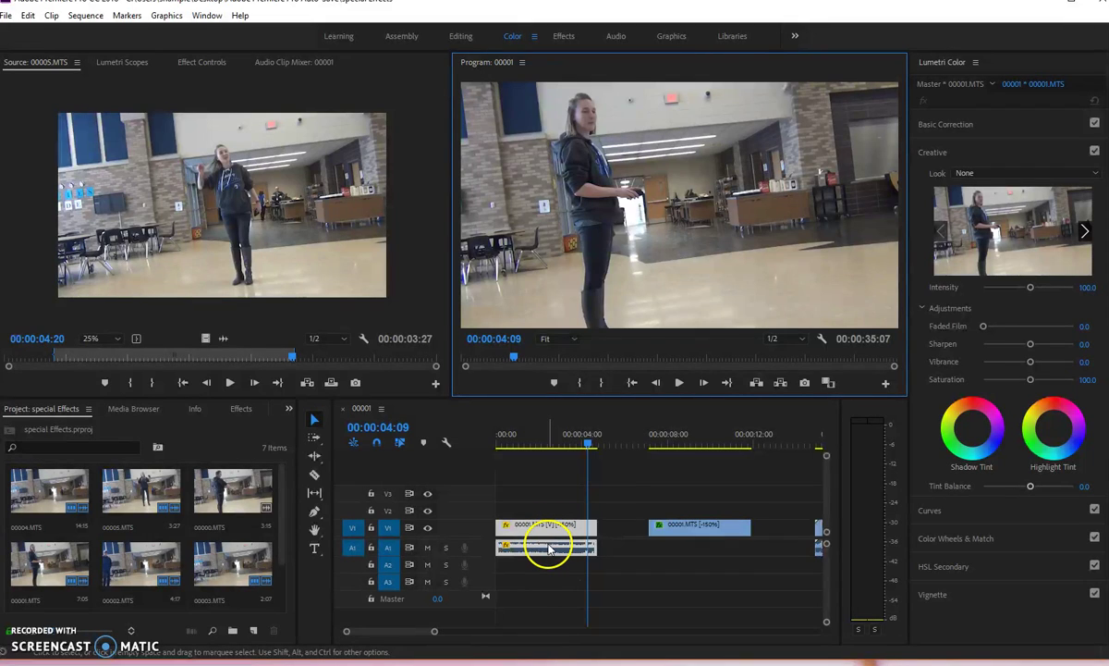
Unlink the first 00001.MTS clip's audio and delete the detached A1 audio clip
right_click(551, 556)
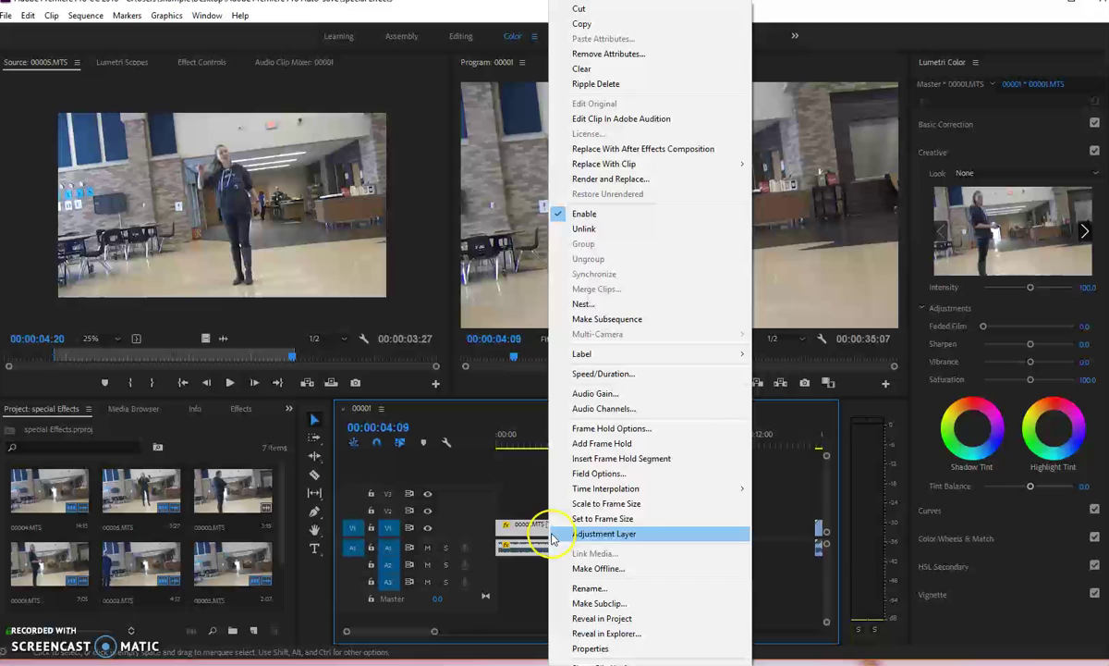
click(607, 233)
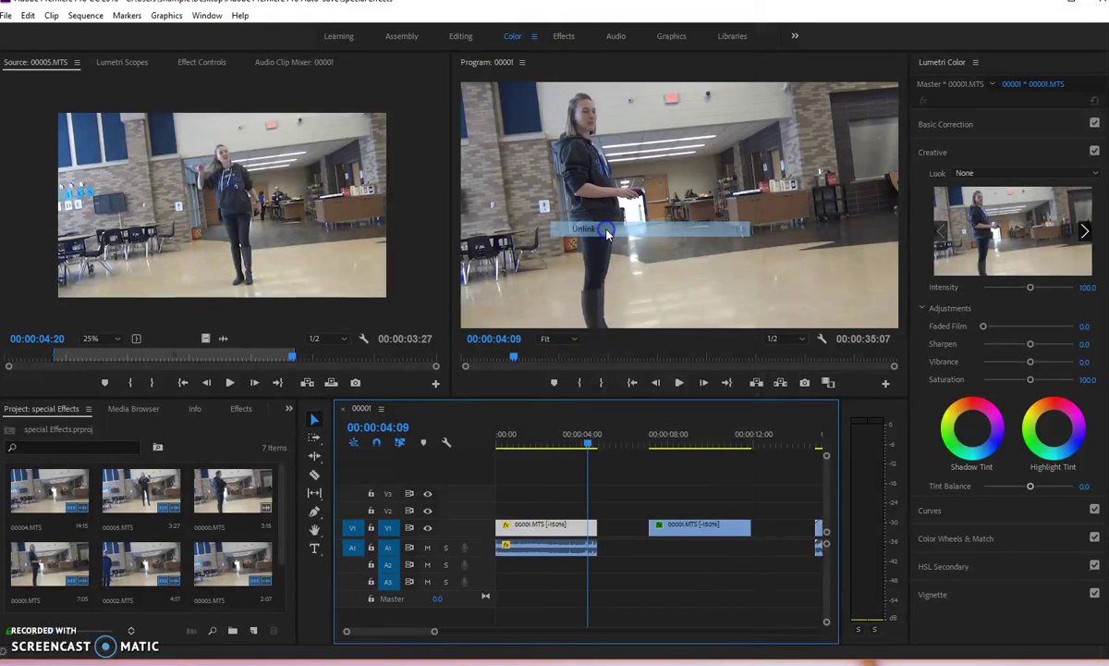
click(571, 547)
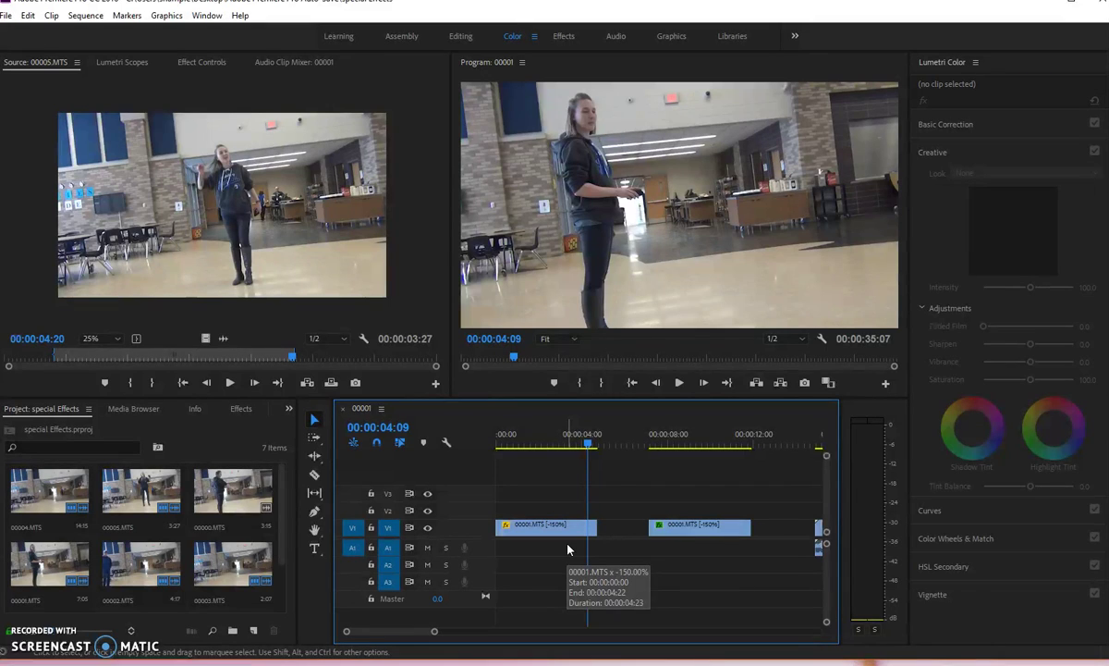
key(Delete)
Scrub the playhead past 00:00:04:10, then park it at 00:00:02:20
click(594, 453)
mouse_move(594, 453)
mouse_down()
mouse_move(577, 446)
mouse_move(589, 445)
mouse_up()
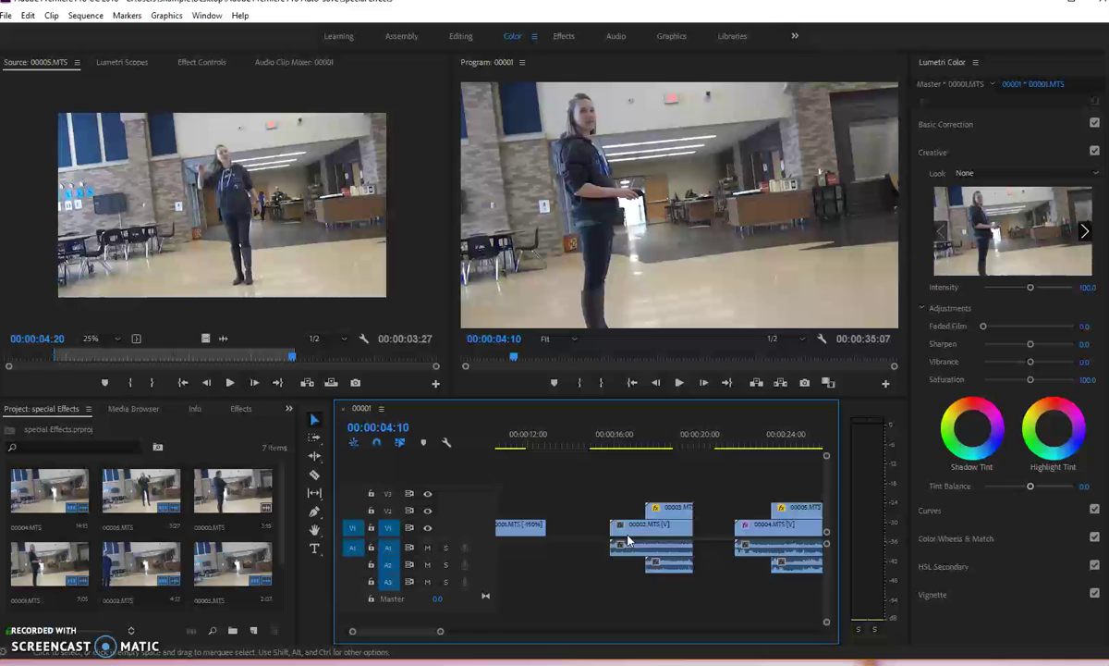
click(662, 609)
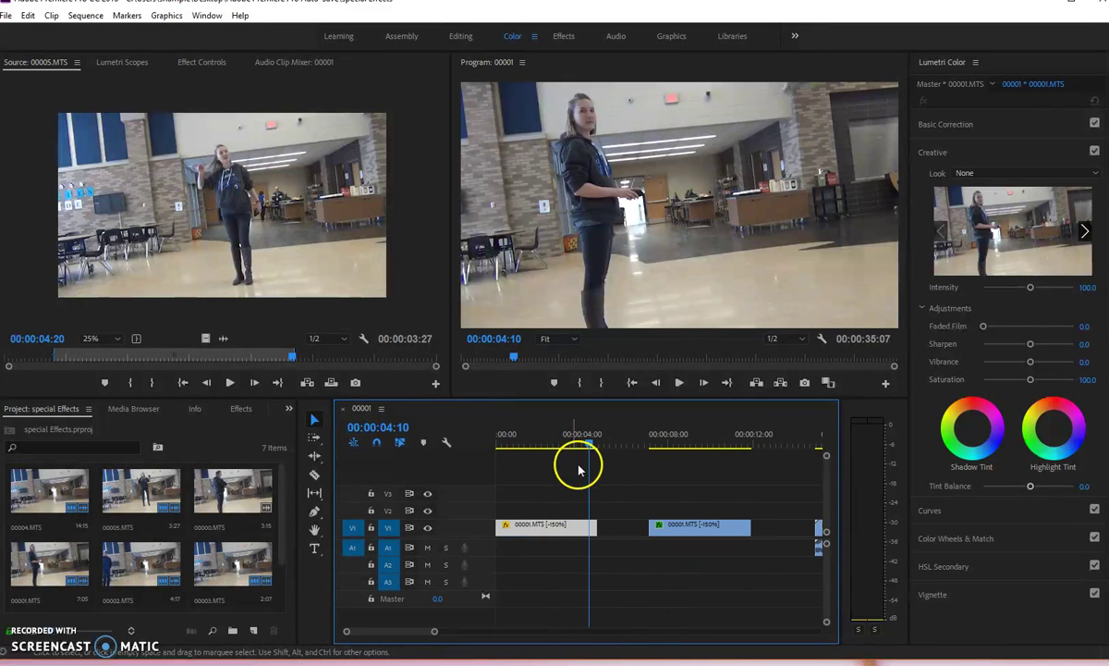
click(553, 446)
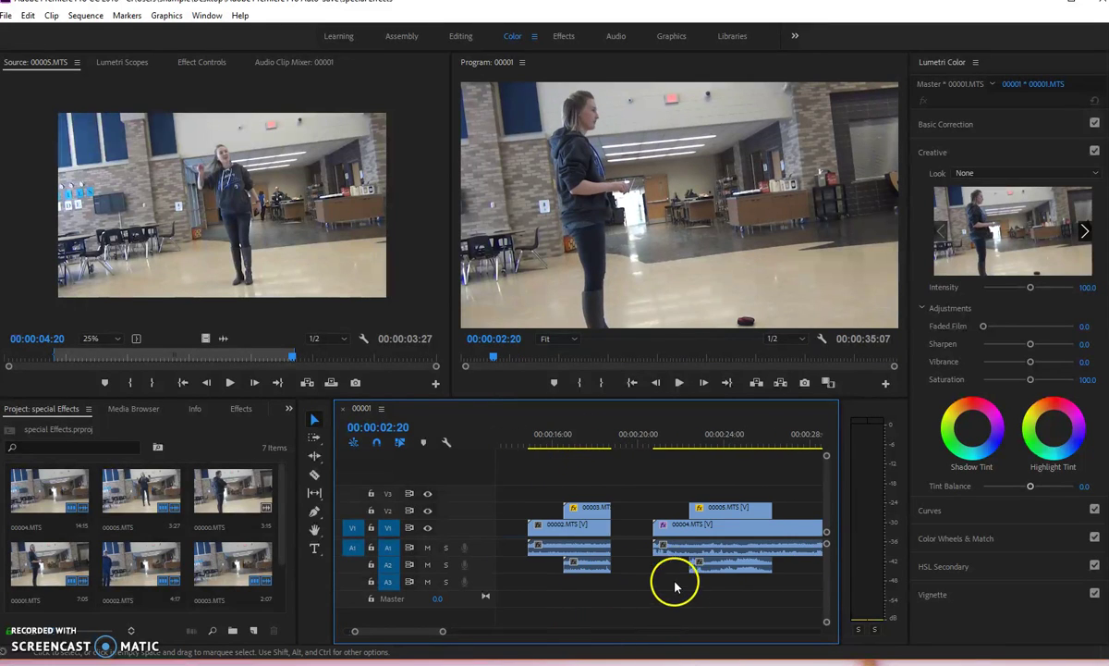
click(710, 515)
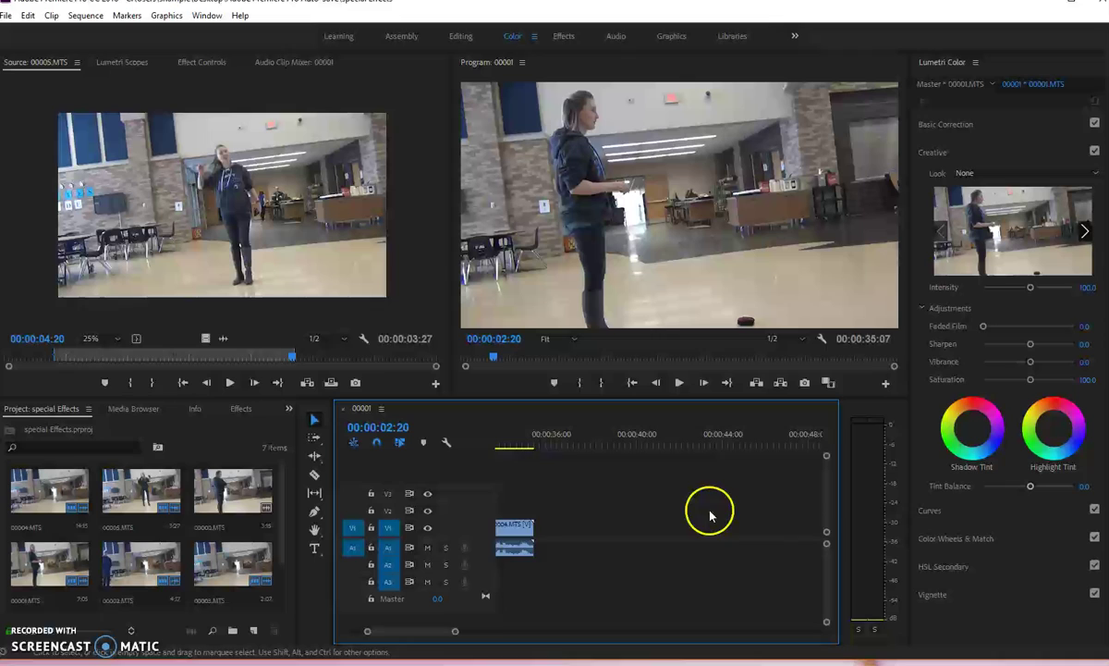
scroll(635, 499, down, 1)
scroll(634, 555, up, 6)
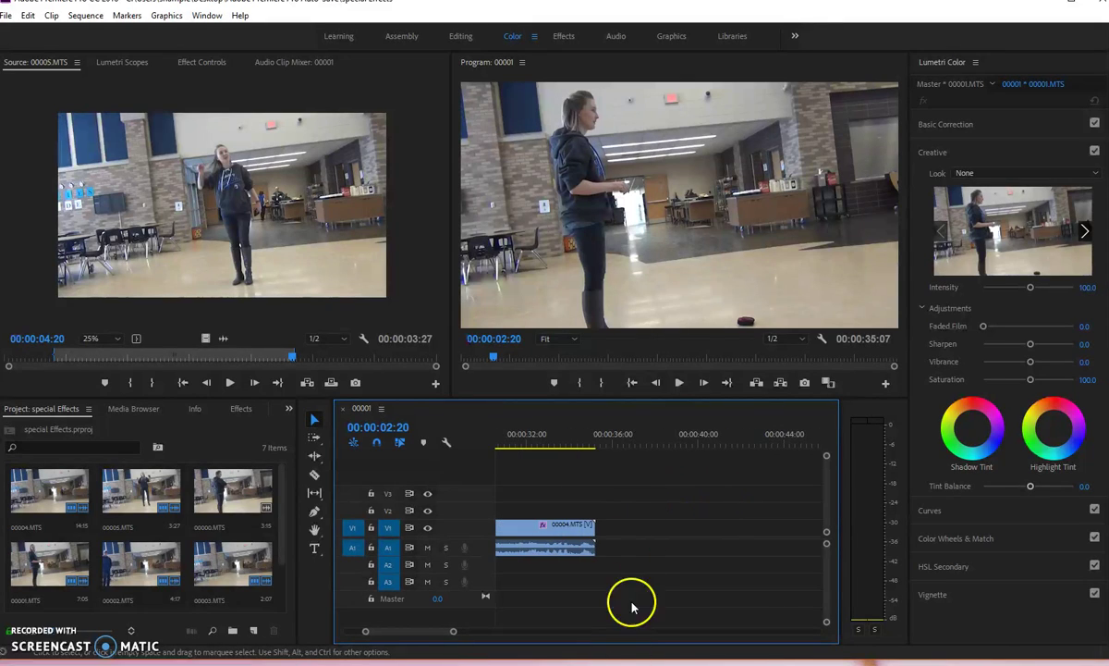
scroll(639, 550, down, 3)
scroll(640, 550, up, 5)
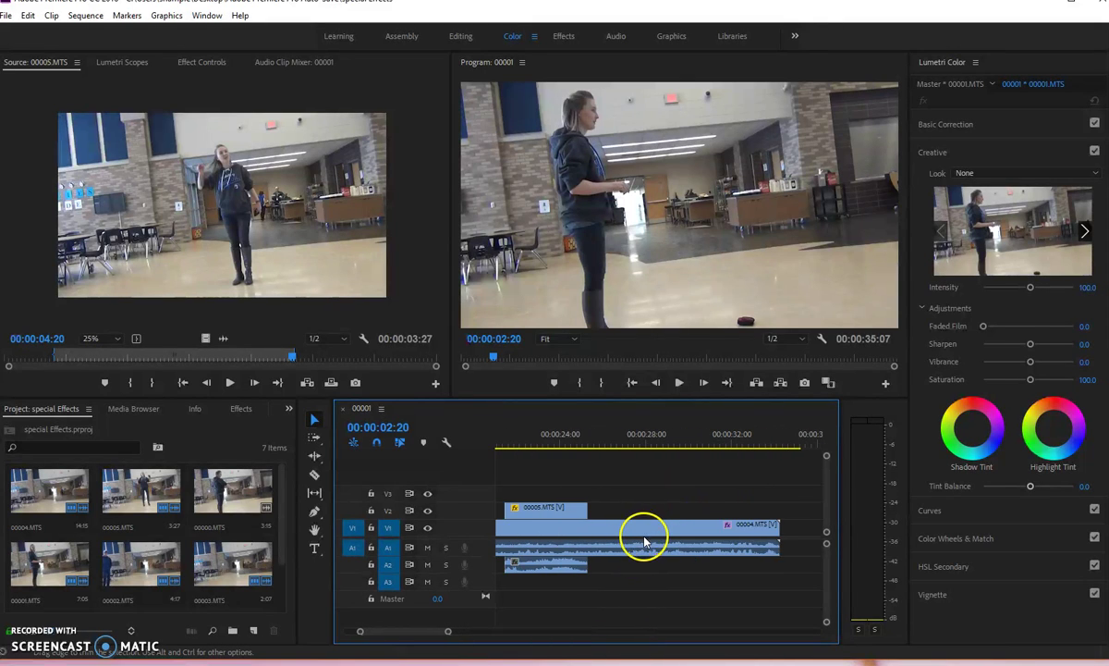
scroll(577, 559, down, 7)
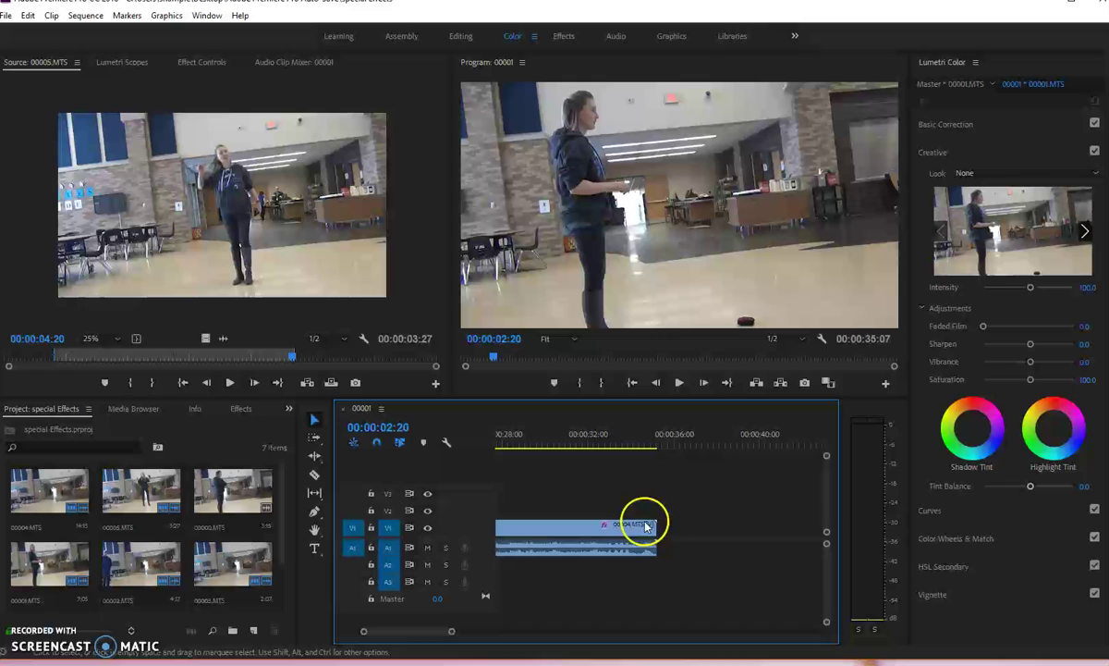
Load 00004.MTS in the Source monitor and set its In point at 00:00:06:11
double_click(216, 574)
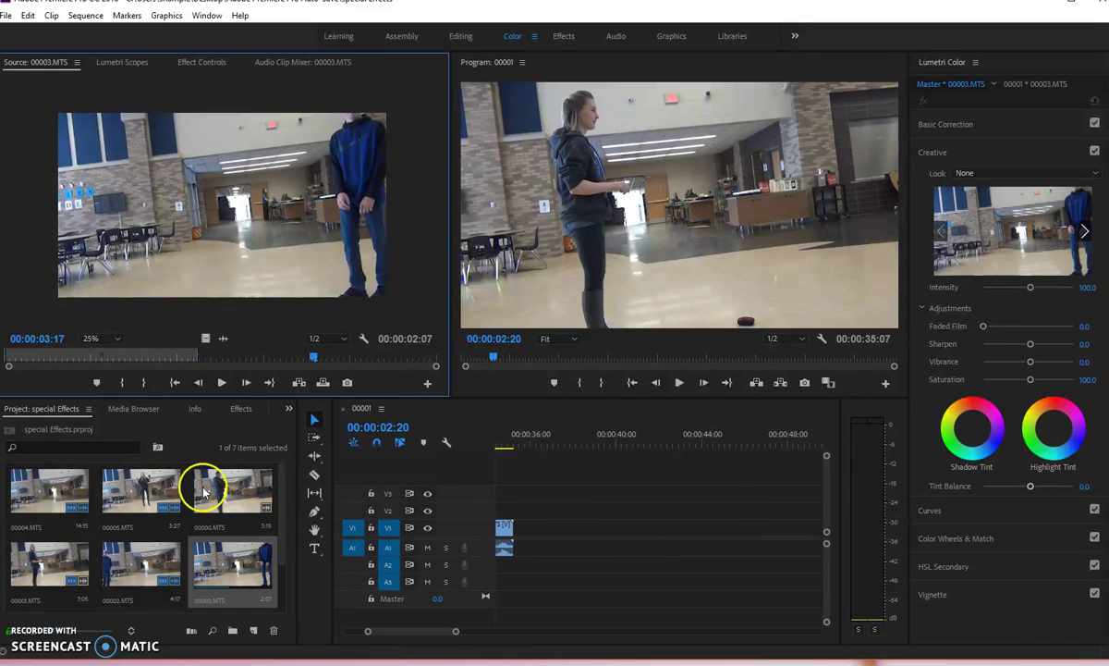
scroll(185, 553, down, 2)
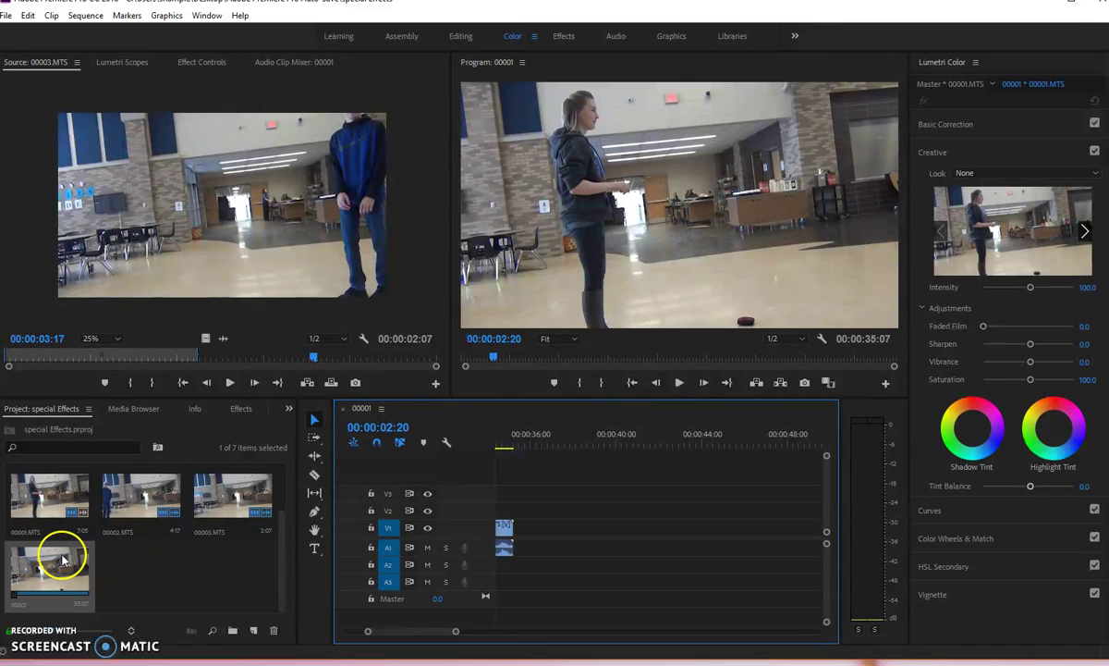
scroll(60, 545, up, 2)
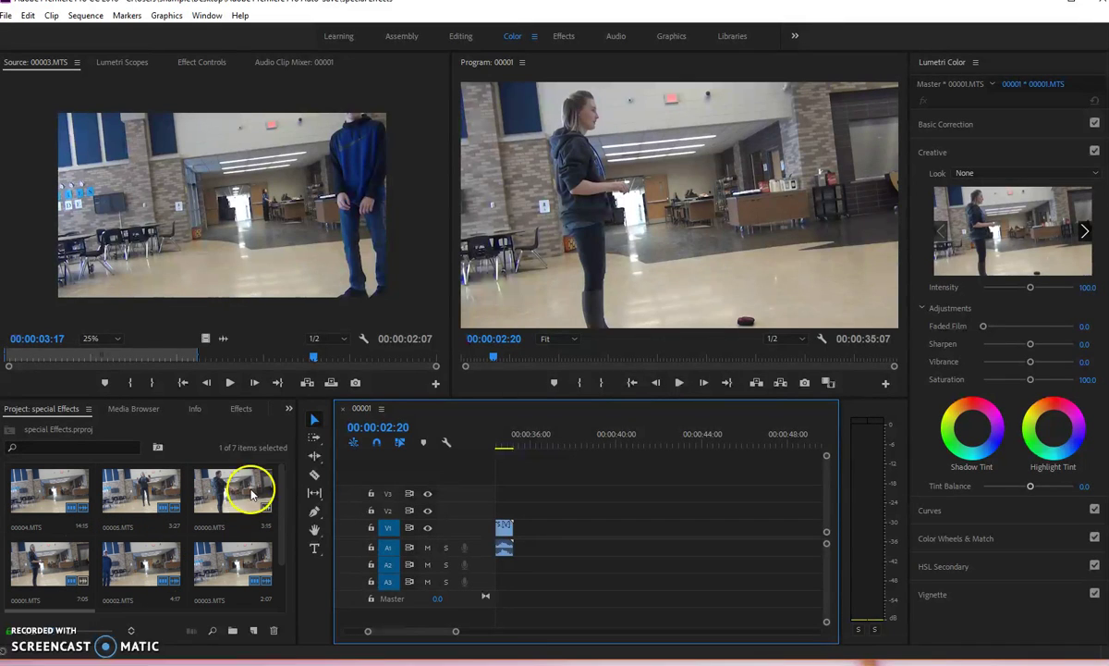
double_click(81, 492)
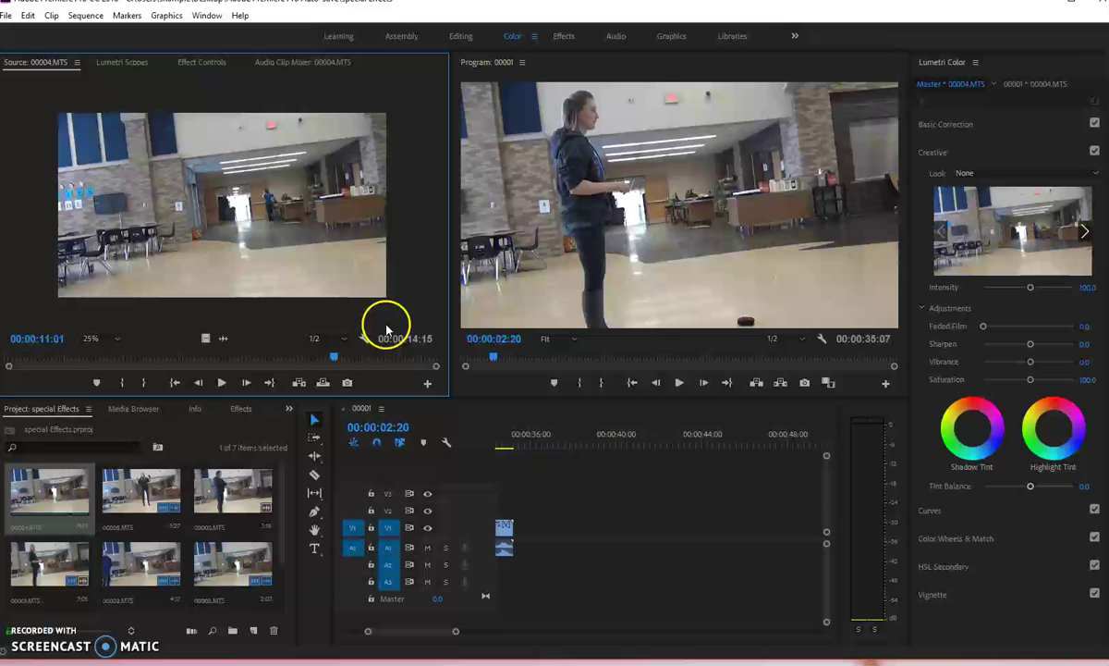
drag(335, 356, 270, 359)
click(128, 378)
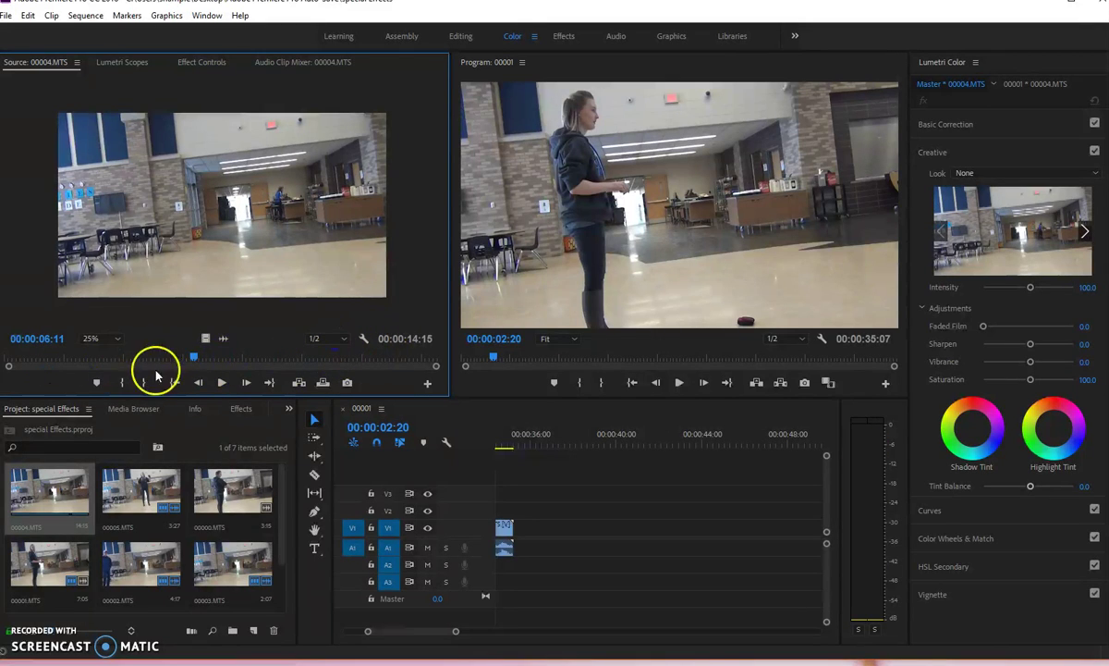
click(121, 380)
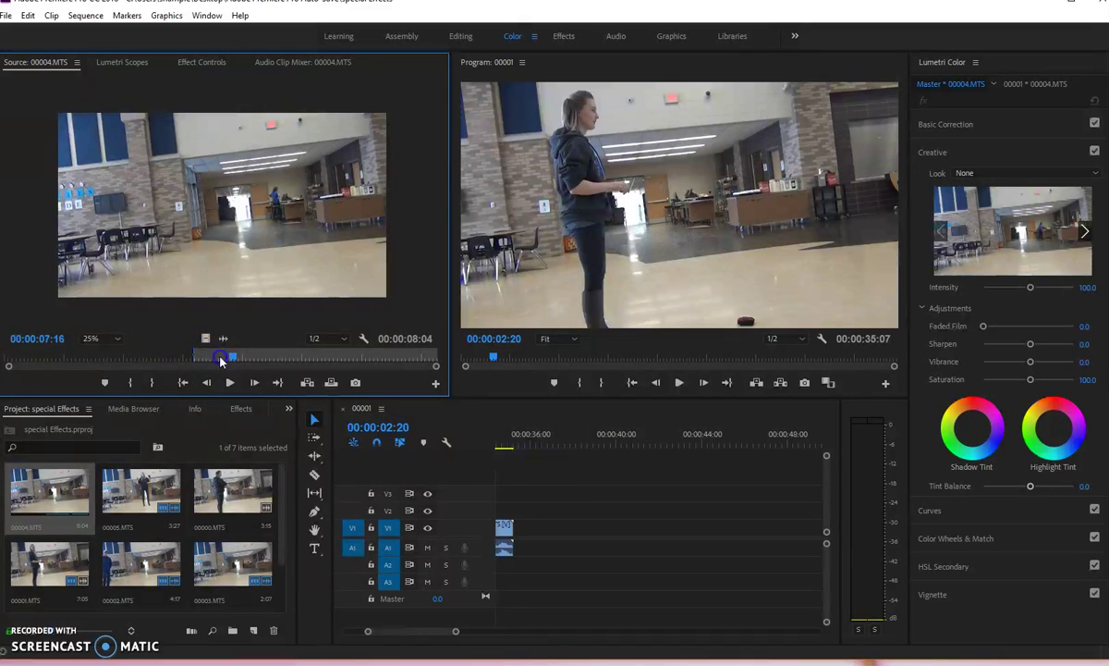
Trim 00004.MTS to 00:00:11:12 and append it after the last V1 clip
drag(220, 361, 344, 361)
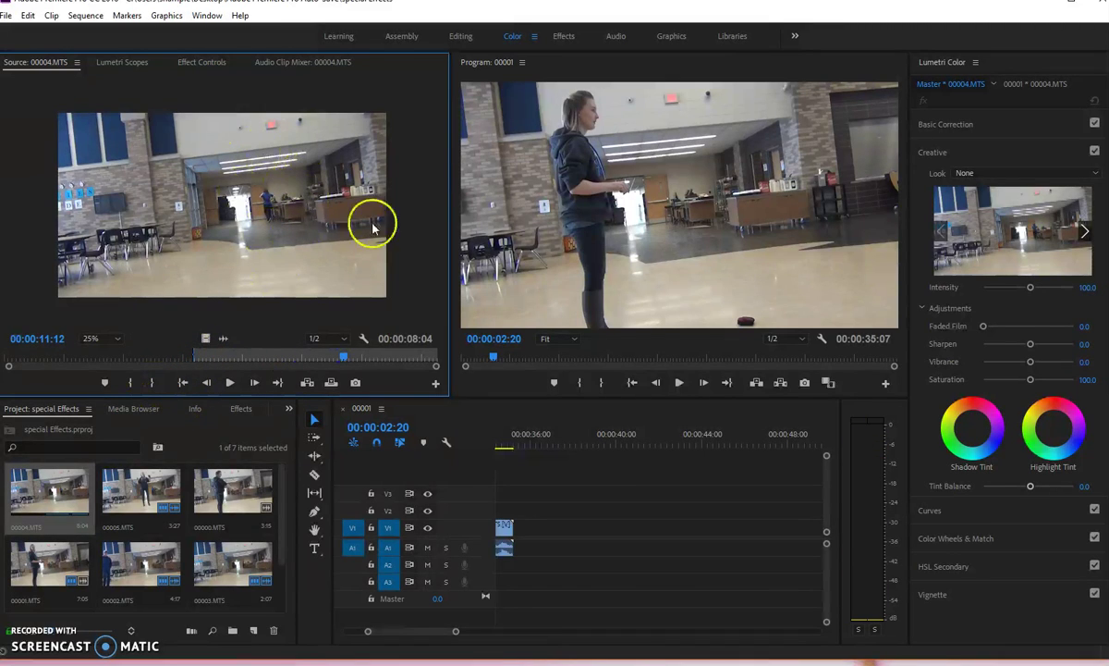
drag(180, 198, 566, 459)
click(571, 480)
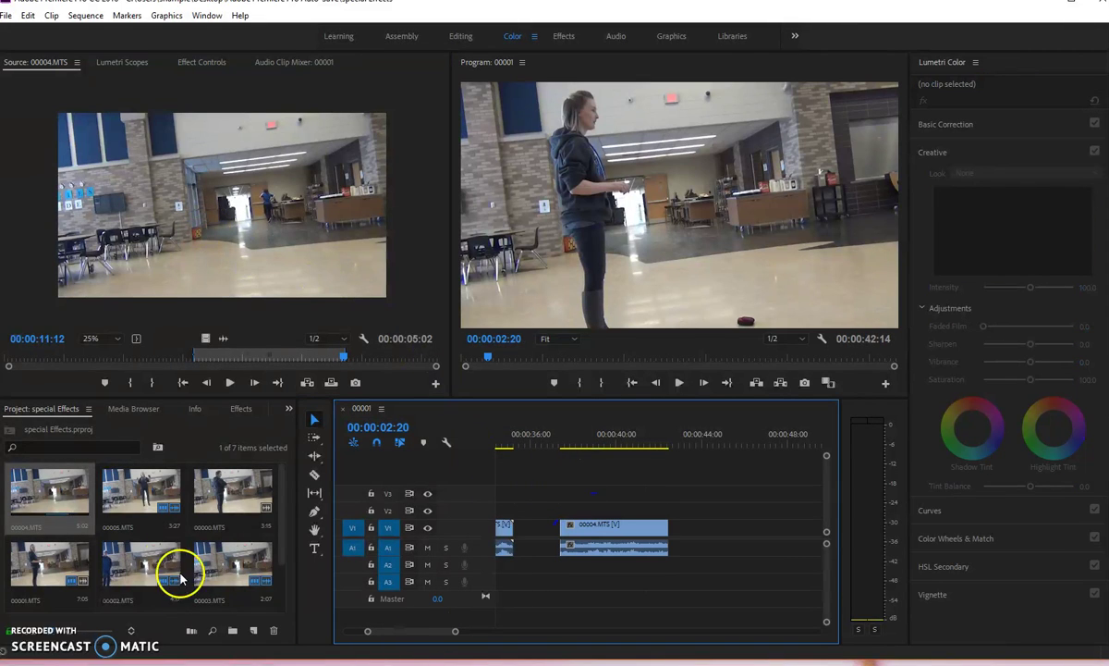
Load 00005.MTS in the Source monitor, scrub from 00:00:03:20 and set an Out point
click(145, 488)
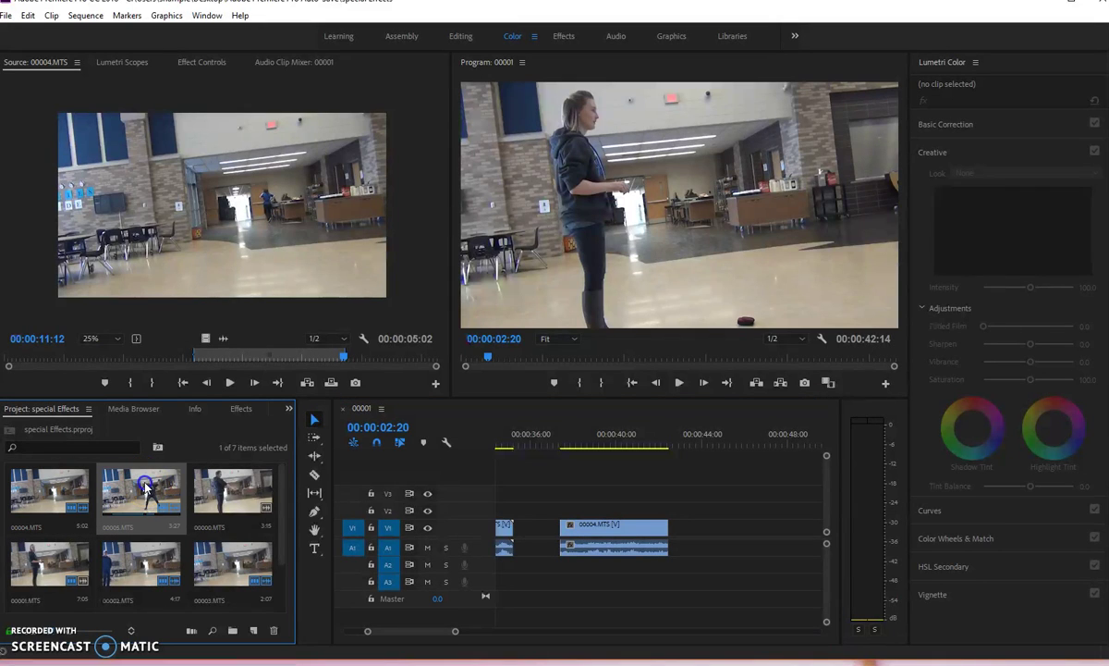
double_click(145, 488)
drag(248, 363, 51, 362)
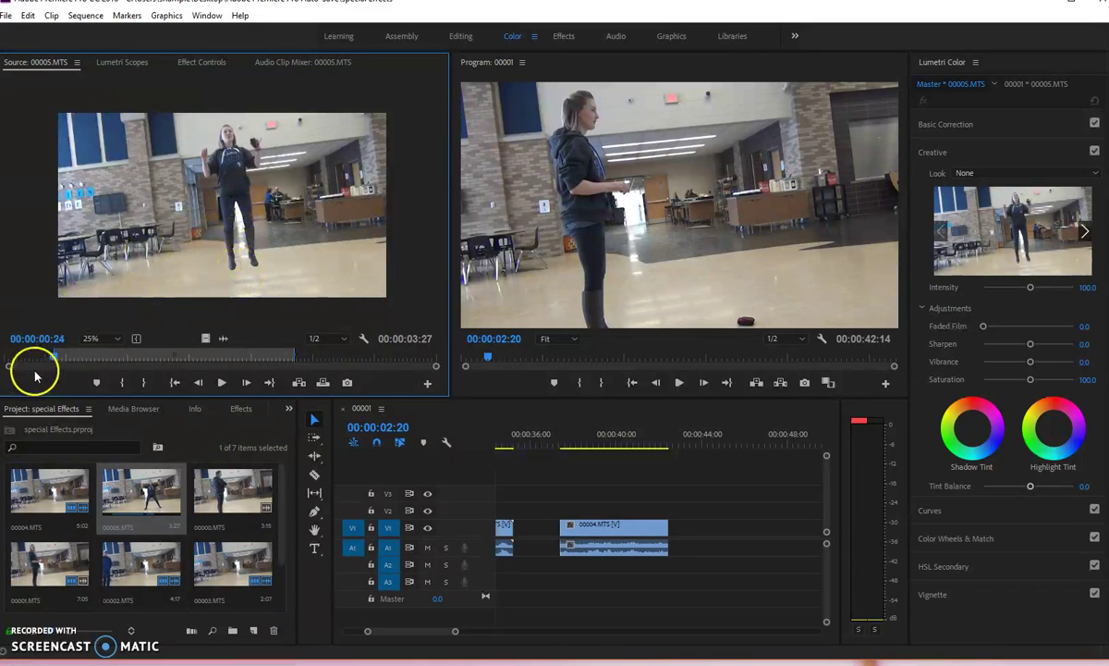
drag(55, 352, 242, 369)
click(148, 382)
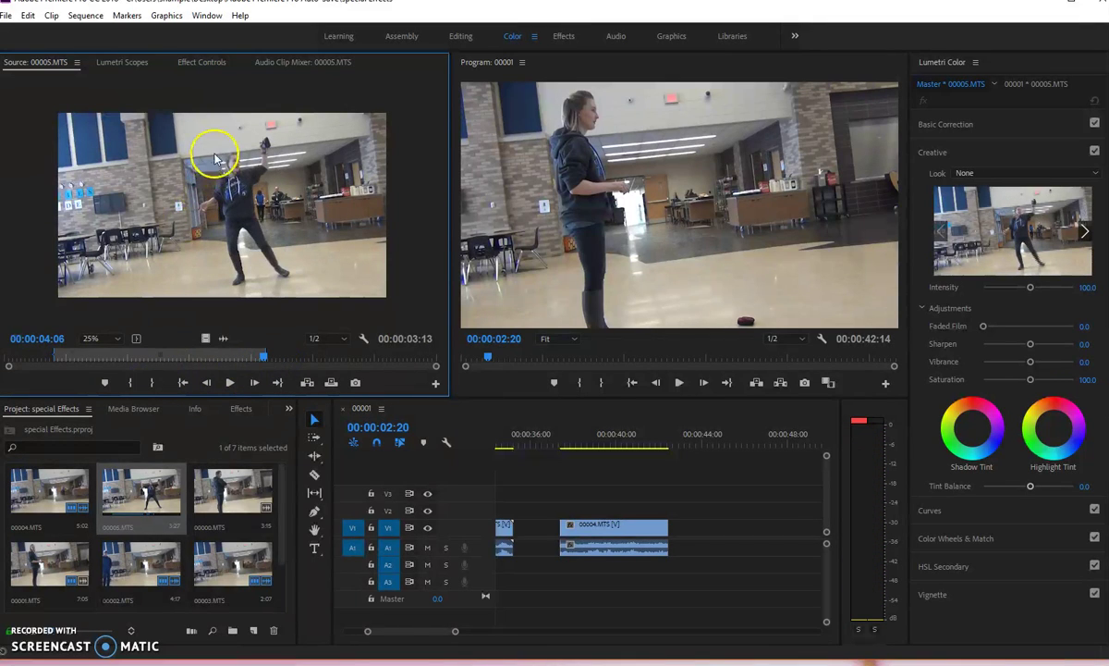
Place the 3-second-13-frame 00005.MTS on V2 above 00004.MTS, spanning 00:00:37:27–00:00:41:09, and select it
drag(348, 272, 575, 516)
drag(572, 430, 628, 456)
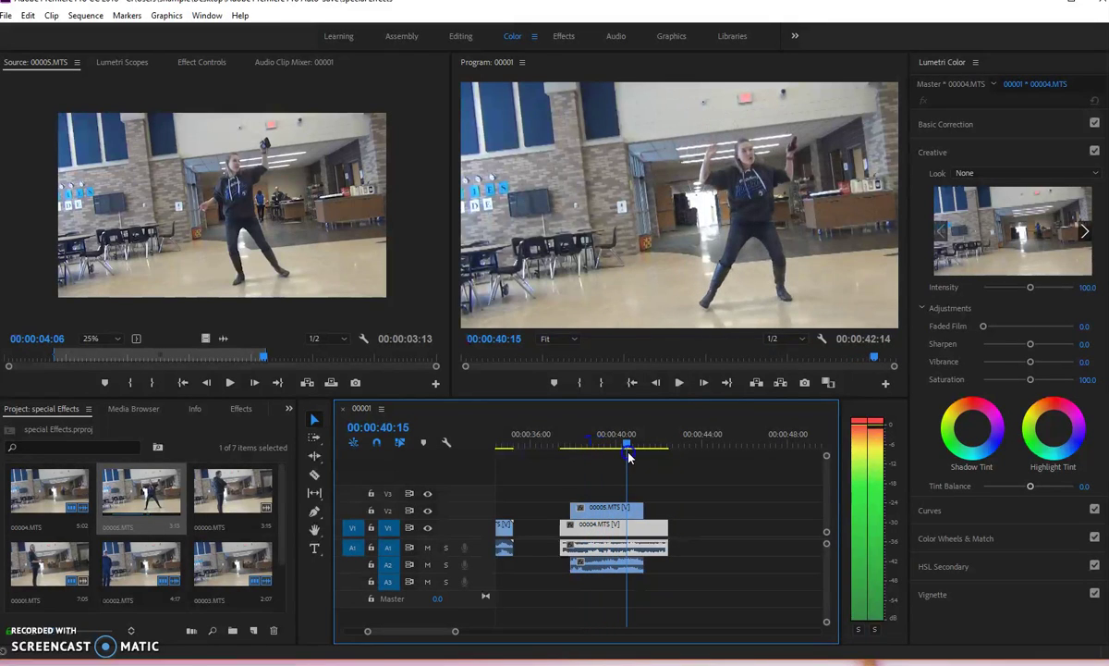
click(625, 508)
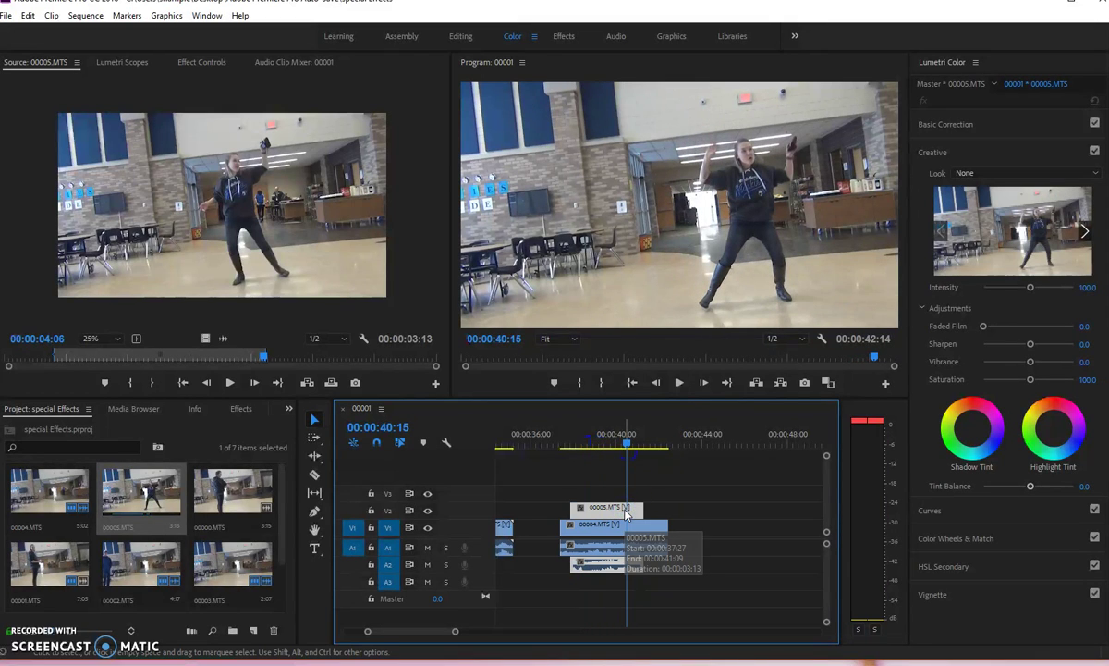
click(624, 513)
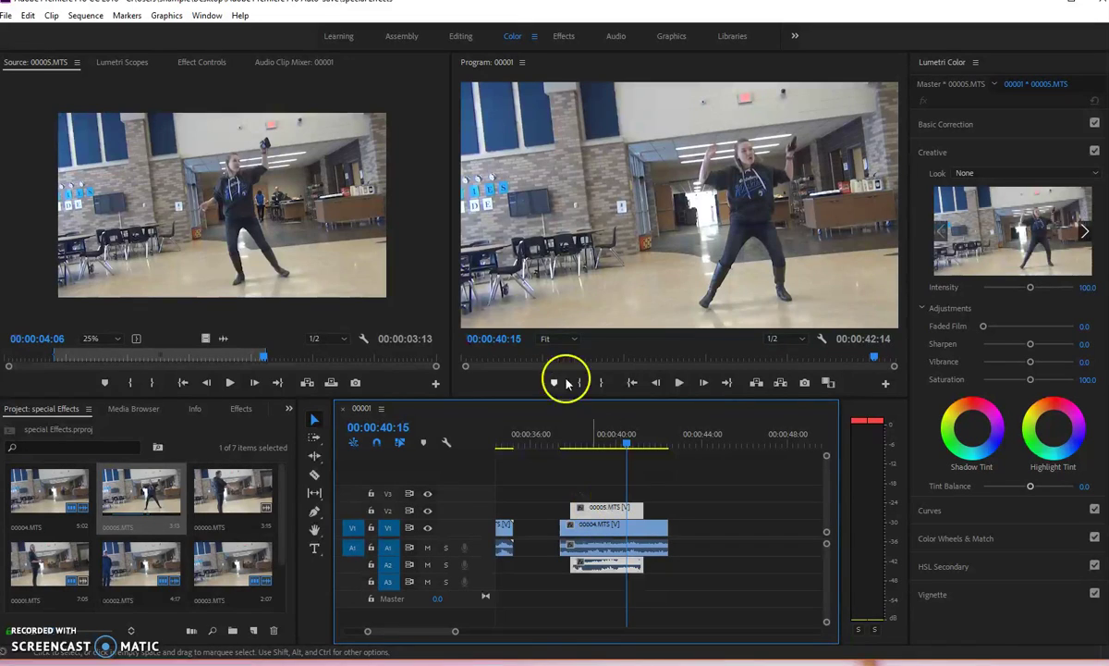
Lower the V2 00005.MTS clip's Opacity to 70.0% and preview the ghost around 40 seconds
click(191, 62)
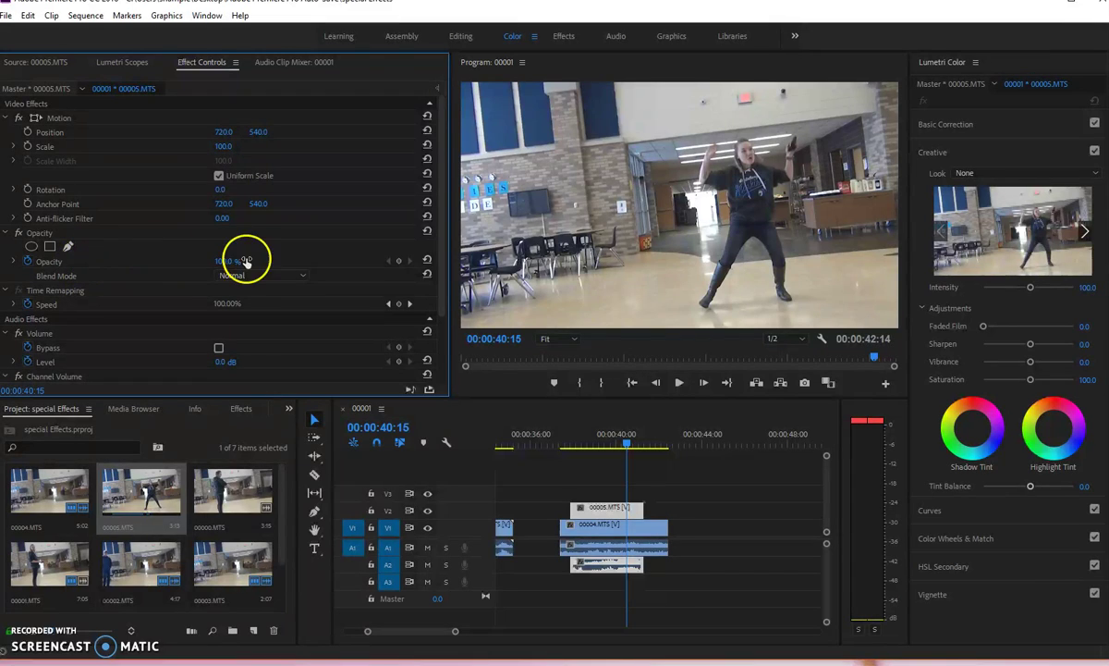
drag(245, 261, 222, 260)
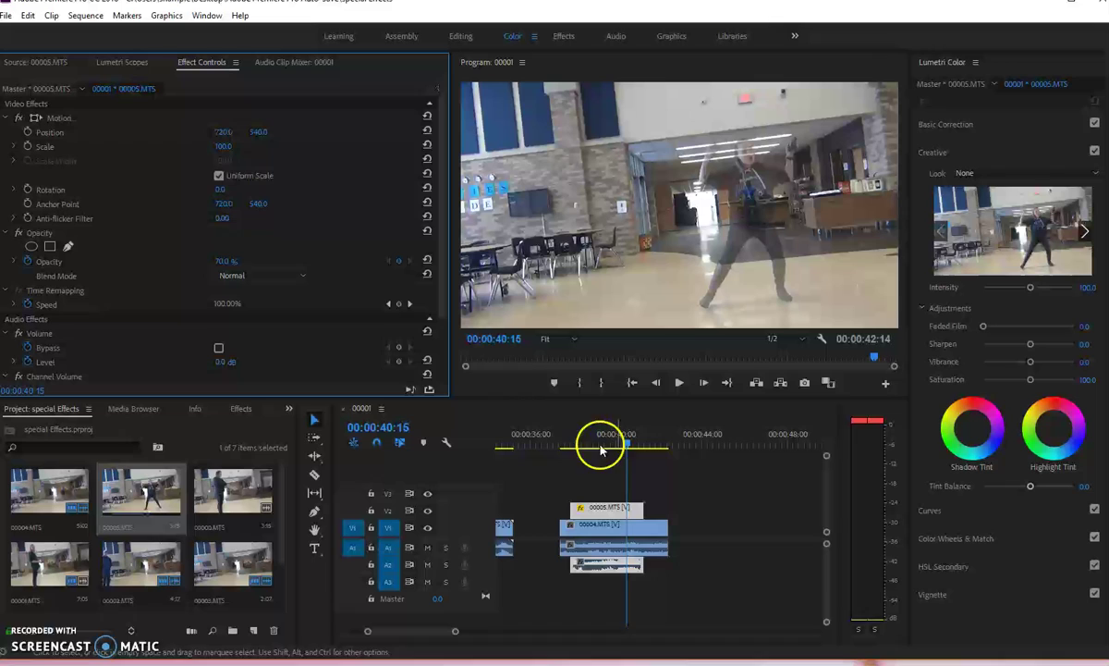
drag(626, 449, 605, 453)
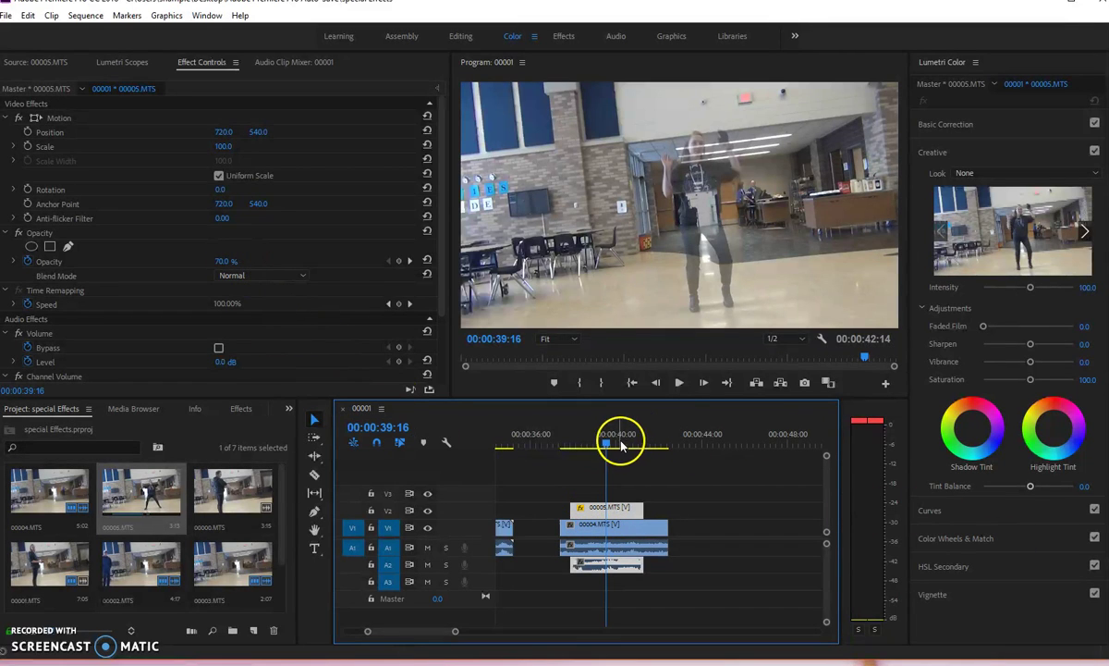
drag(605, 444, 523, 447)
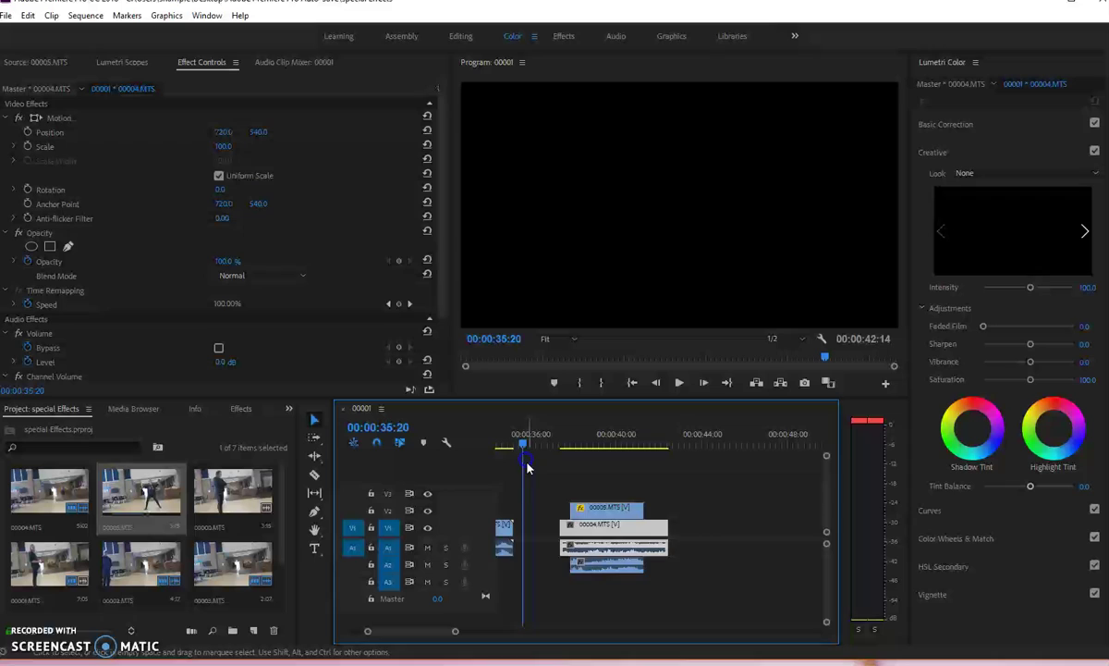
Add 00002.MTS with its audio to V1 at about 00:00:44:00, extending the sequence to 00:00:49:11
scroll(569, 504, down, 2)
scroll(569, 504, down, 2)
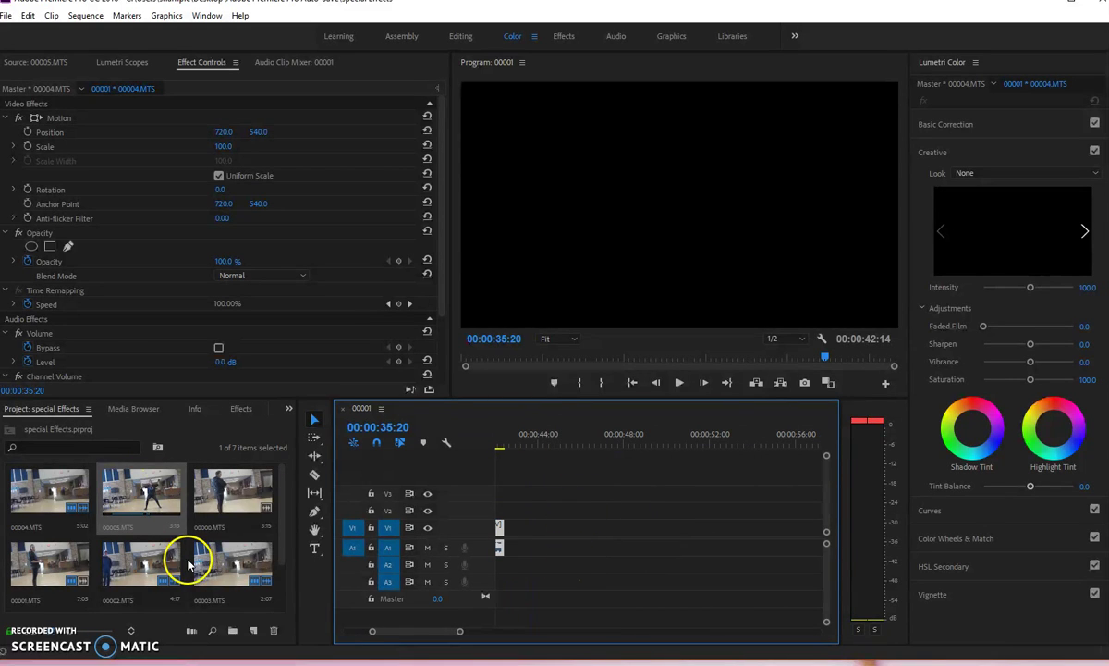
scroll(176, 556, down, 2)
double_click(161, 510)
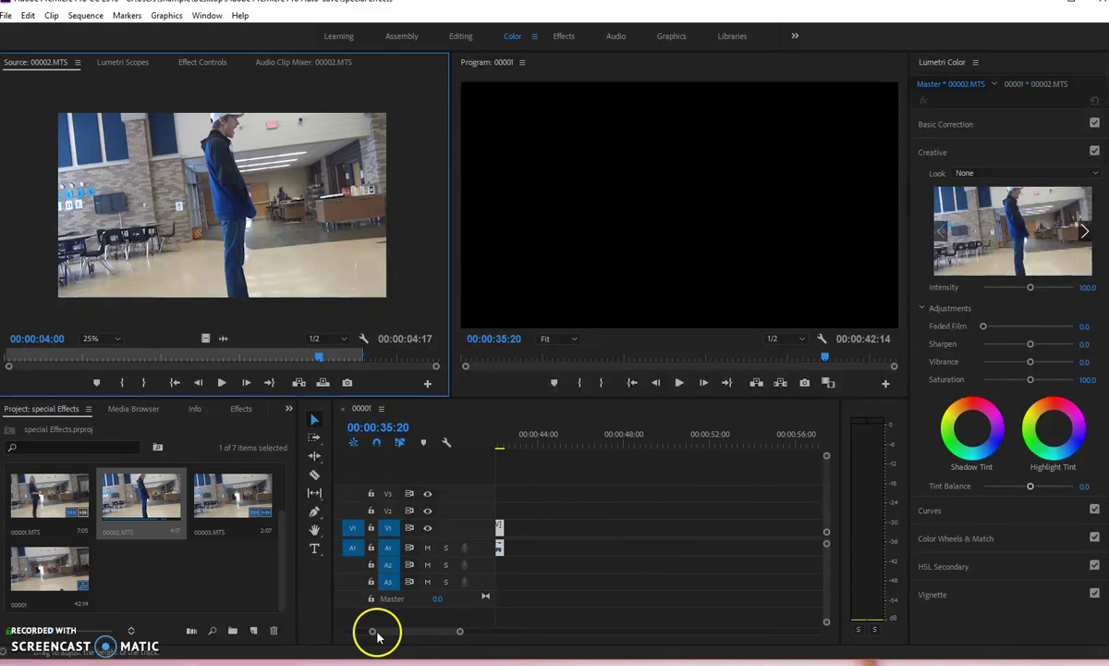
drag(315, 356, 201, 382)
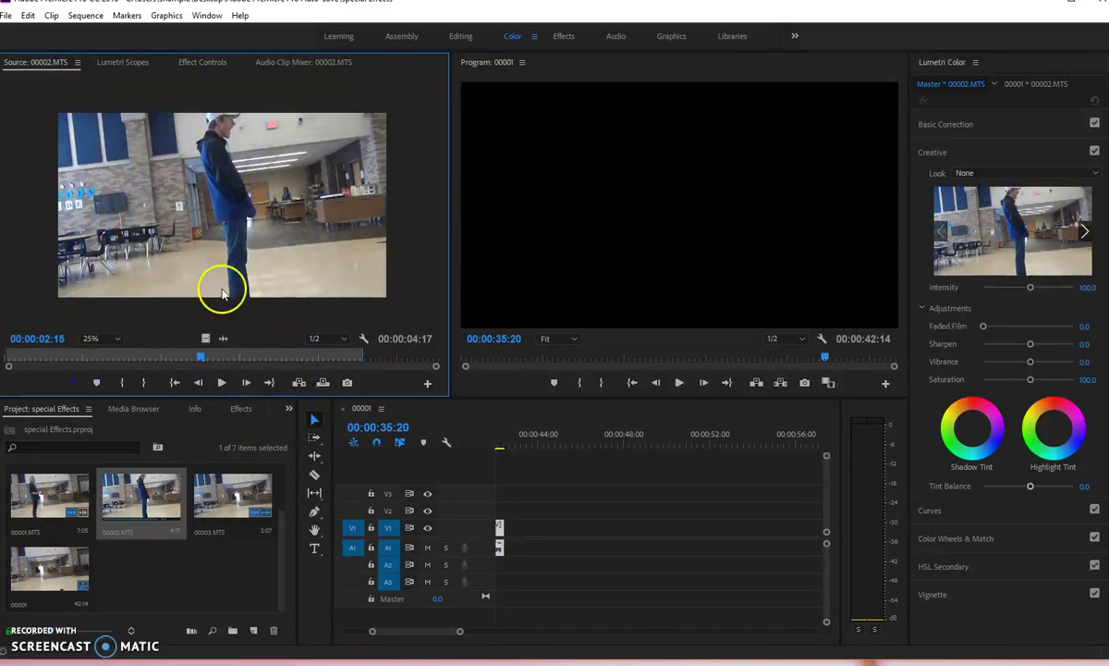
drag(218, 287, 556, 527)
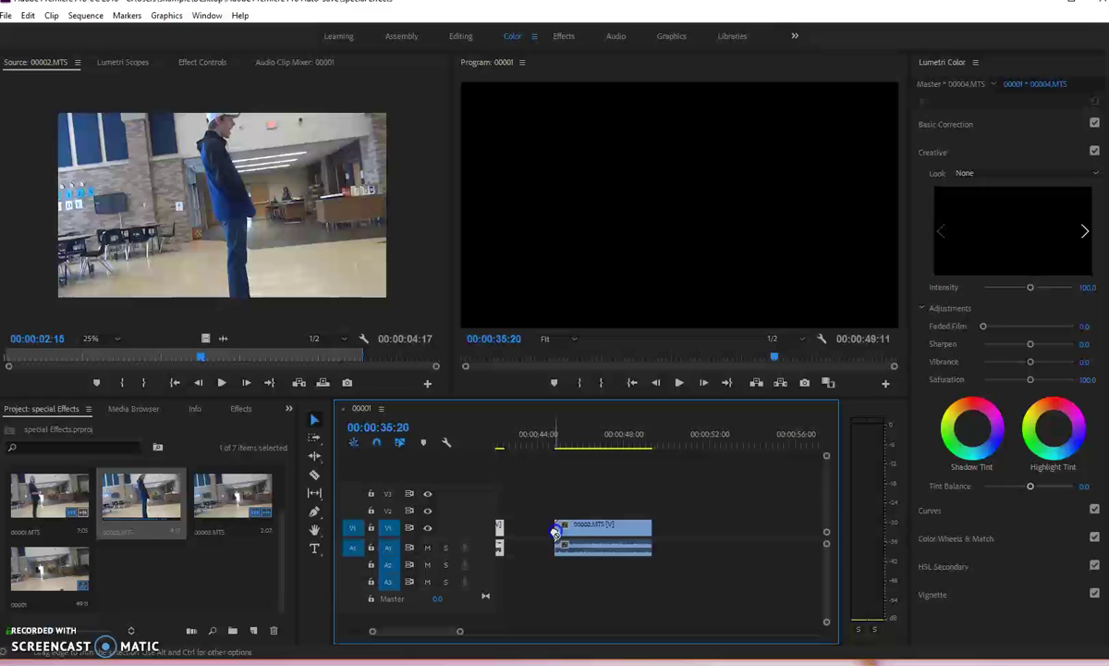
click(569, 433)
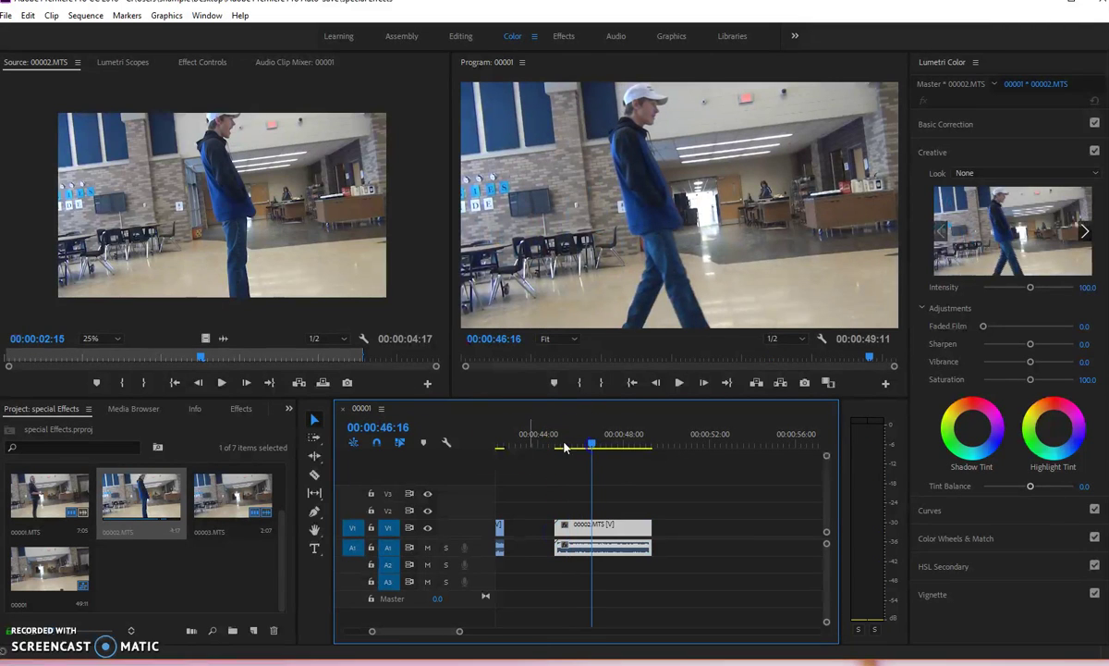
Load 00003.MTS in the Source monitor and drop it on V2 above 00002.MTS
double_click(210, 506)
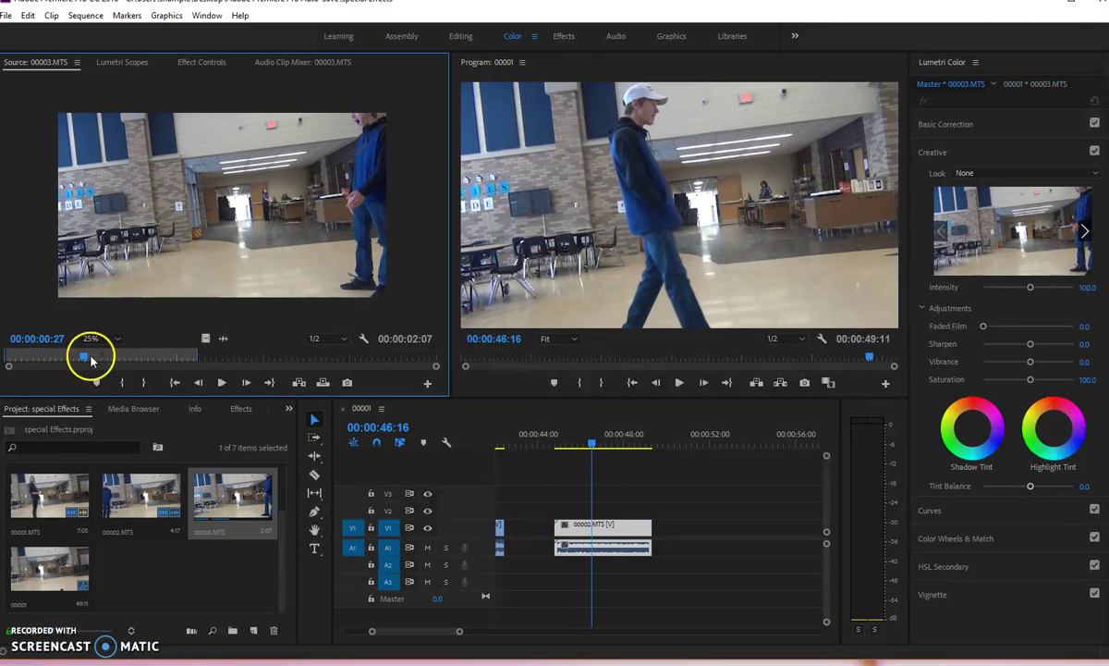
drag(92, 360, 164, 392)
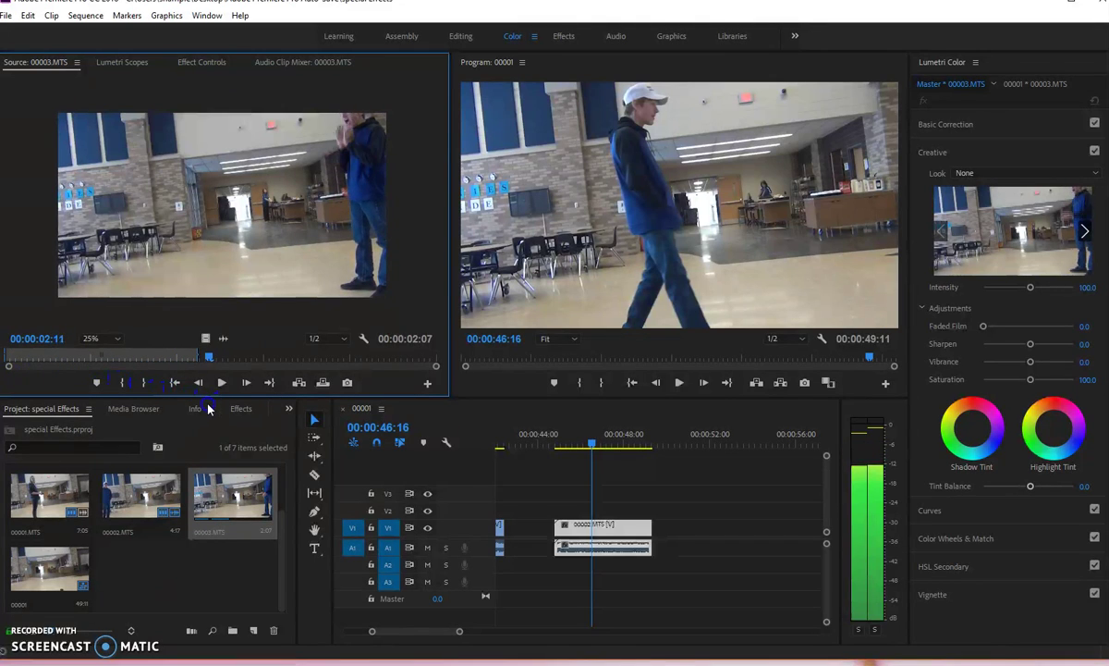
click(211, 213)
drag(315, 263, 584, 511)
drag(584, 453, 562, 447)
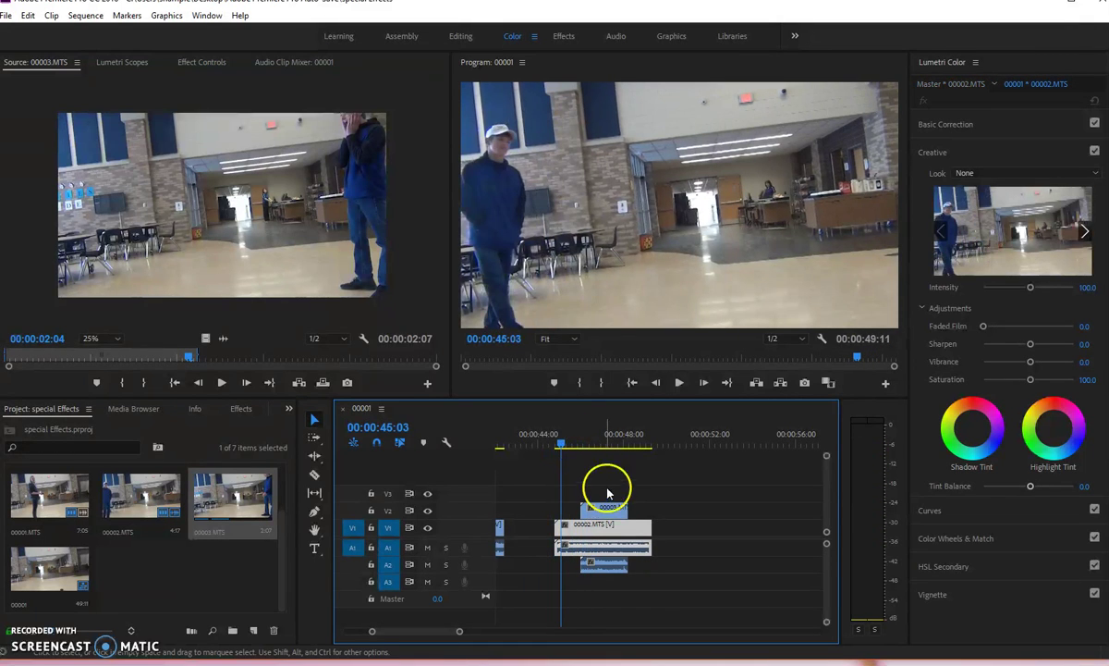
Slide the 00003.MTS clip on V2 to start at 00:00:46:16, then clear the selection
click(612, 511)
drag(612, 511, 663, 510)
drag(565, 445, 595, 441)
drag(656, 508, 618, 515)
drag(585, 446, 608, 445)
click(616, 511)
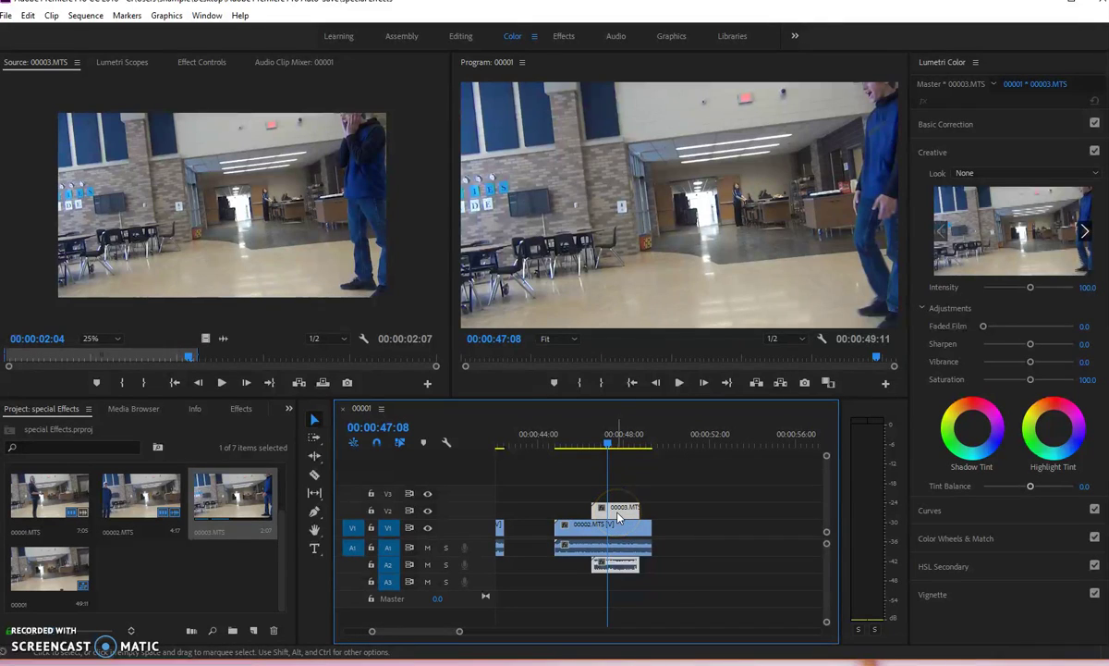
click(623, 529)
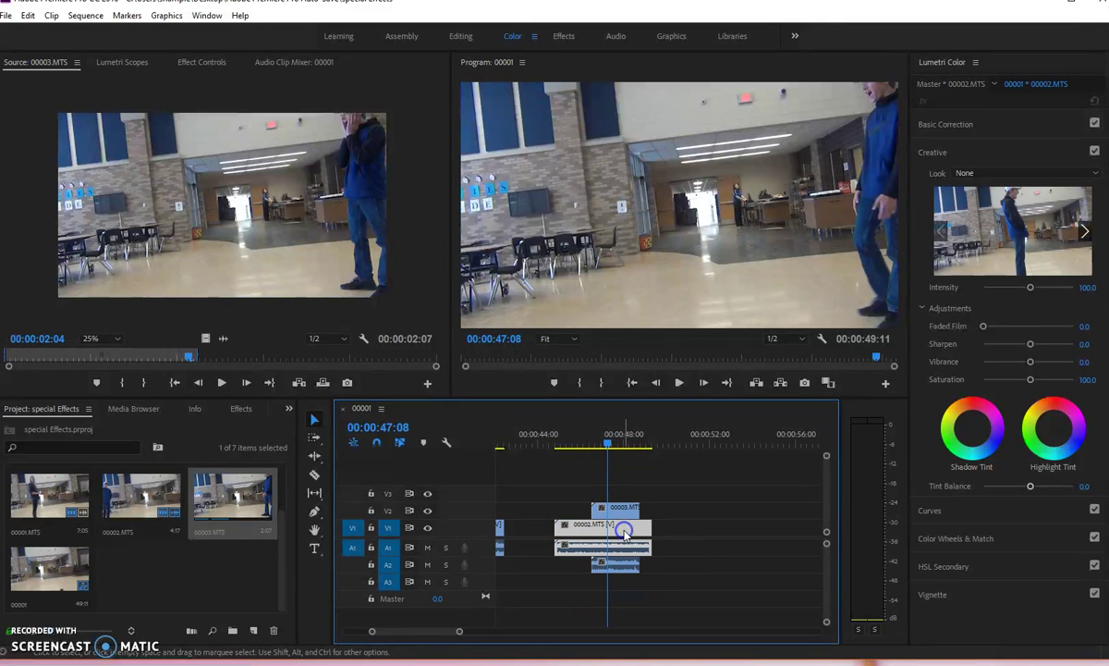
click(580, 481)
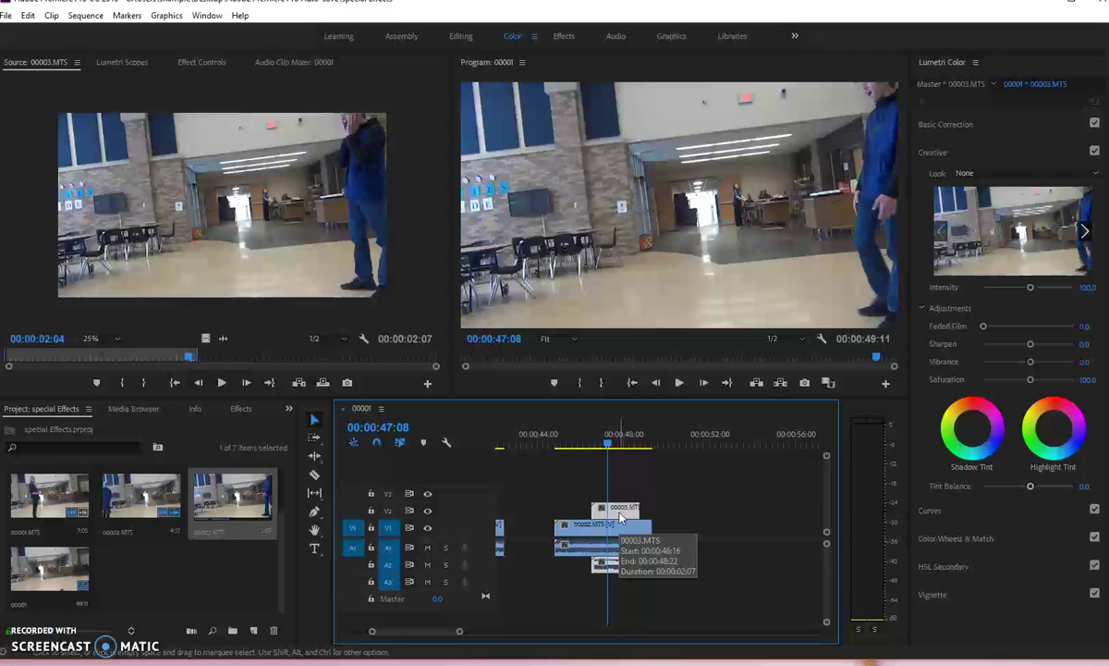
click(544, 544)
Draw a closed four-point opacity mask over the right side of 00003.MTS and preview the twin
click(203, 63)
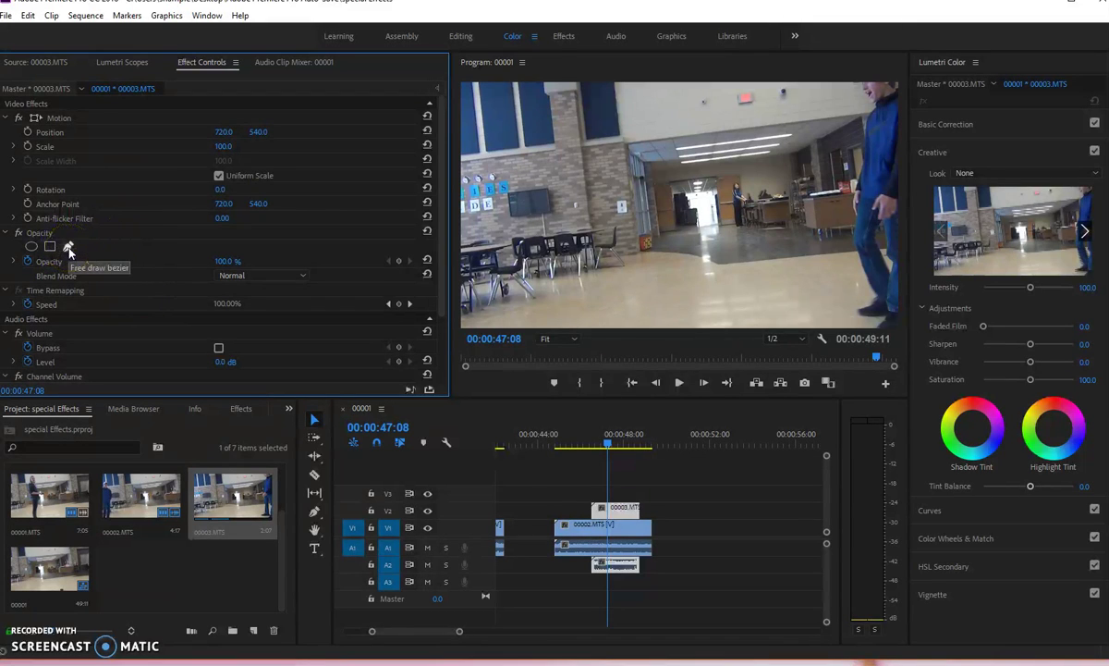
click(69, 246)
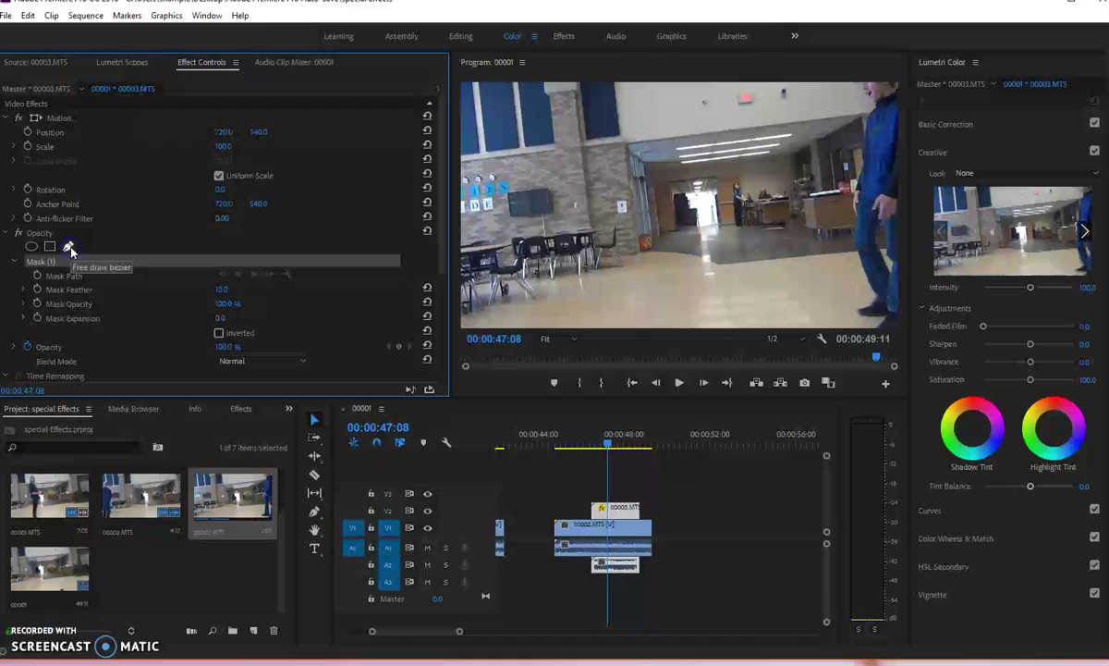
click(70, 247)
click(57, 259)
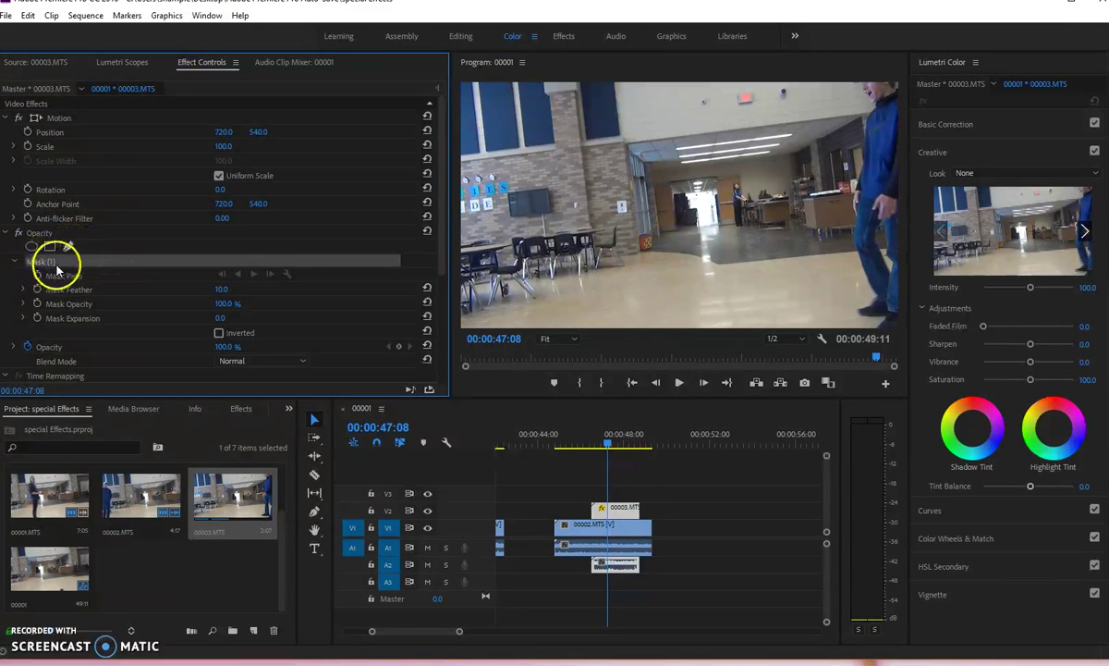
click(747, 87)
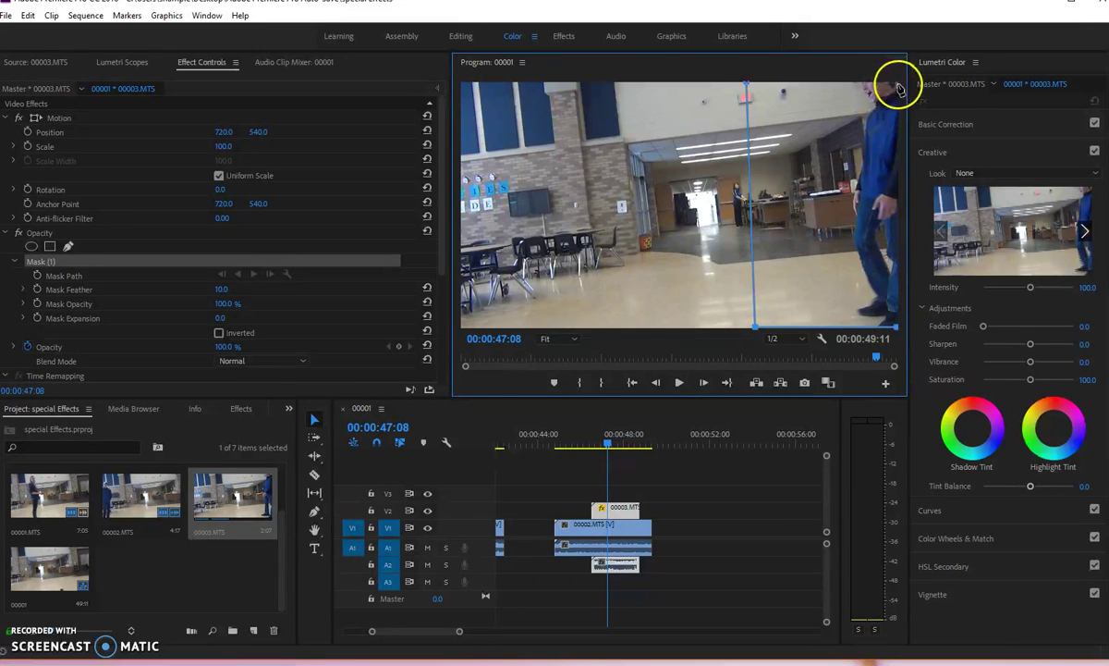
click(747, 88)
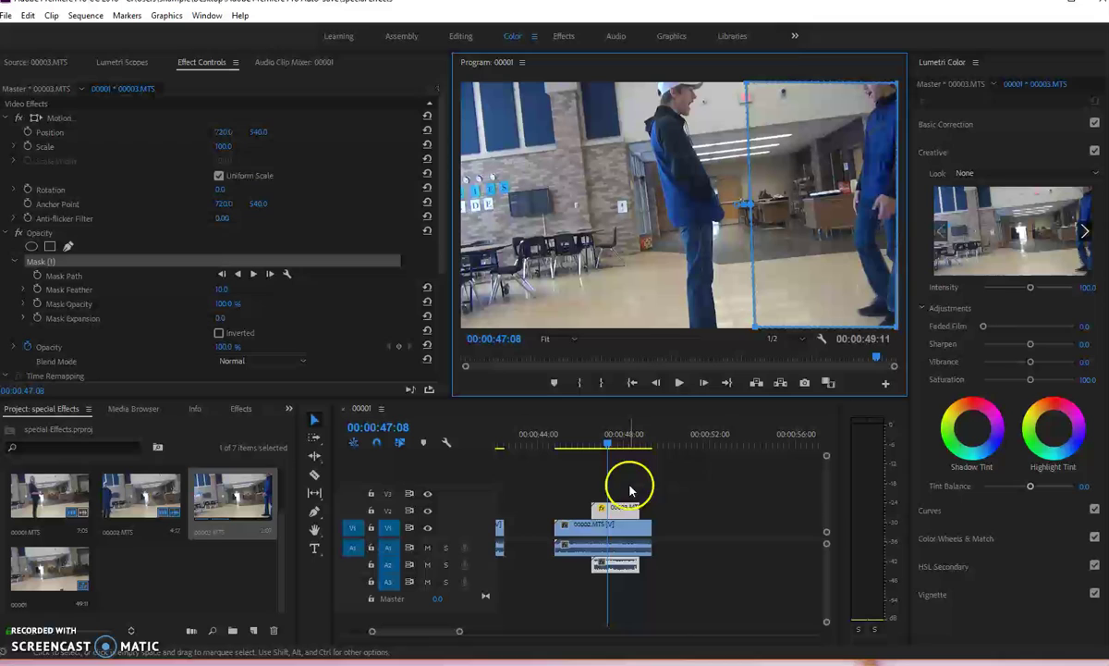
mouse_move(610, 441)
mouse_down()
mouse_move(639, 444)
mouse_move(610, 446)
mouse_move(623, 450)
mouse_up()
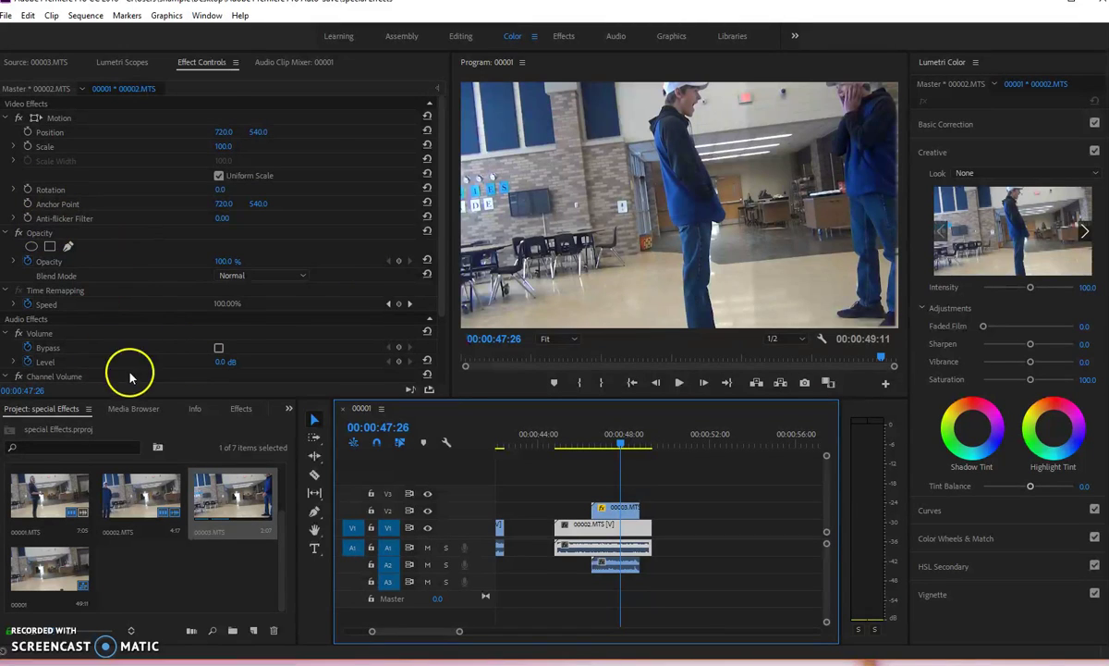
Select Mask (1) on the 00003.MTS overlay clip and raise its feather to 56
scroll(129, 267, down, 3)
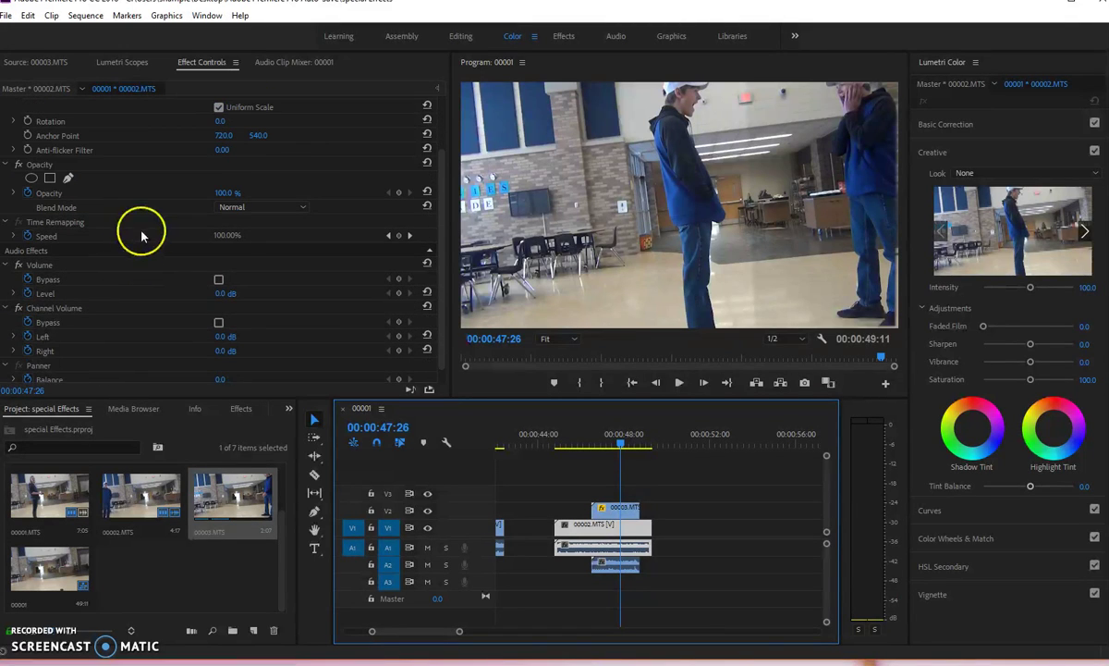
scroll(142, 230, up, 3)
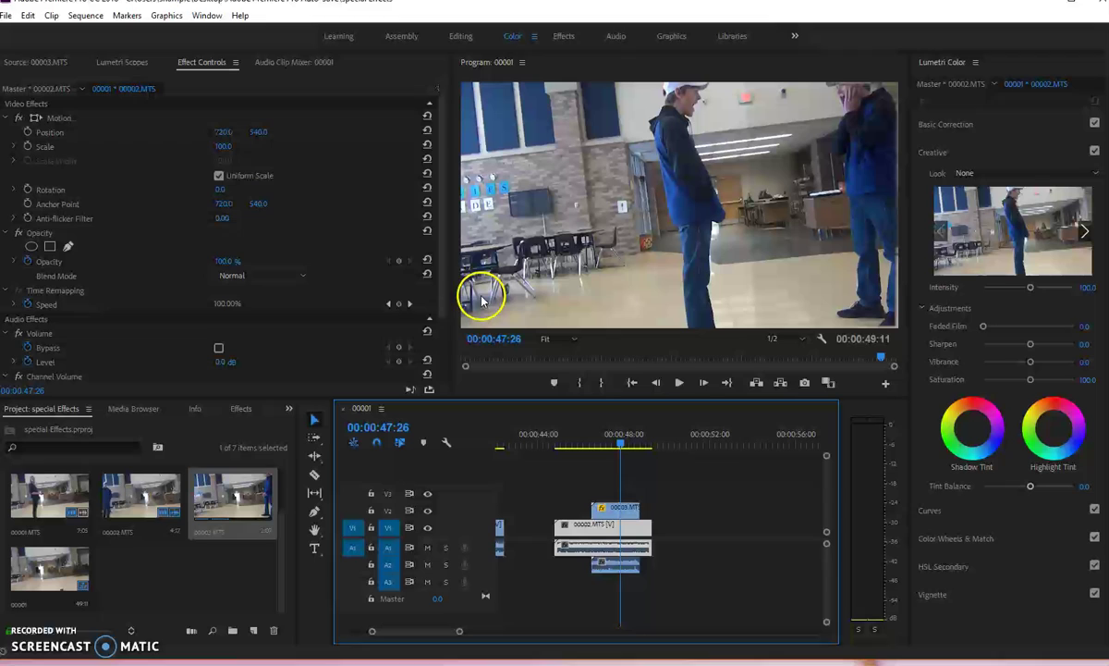
click(606, 509)
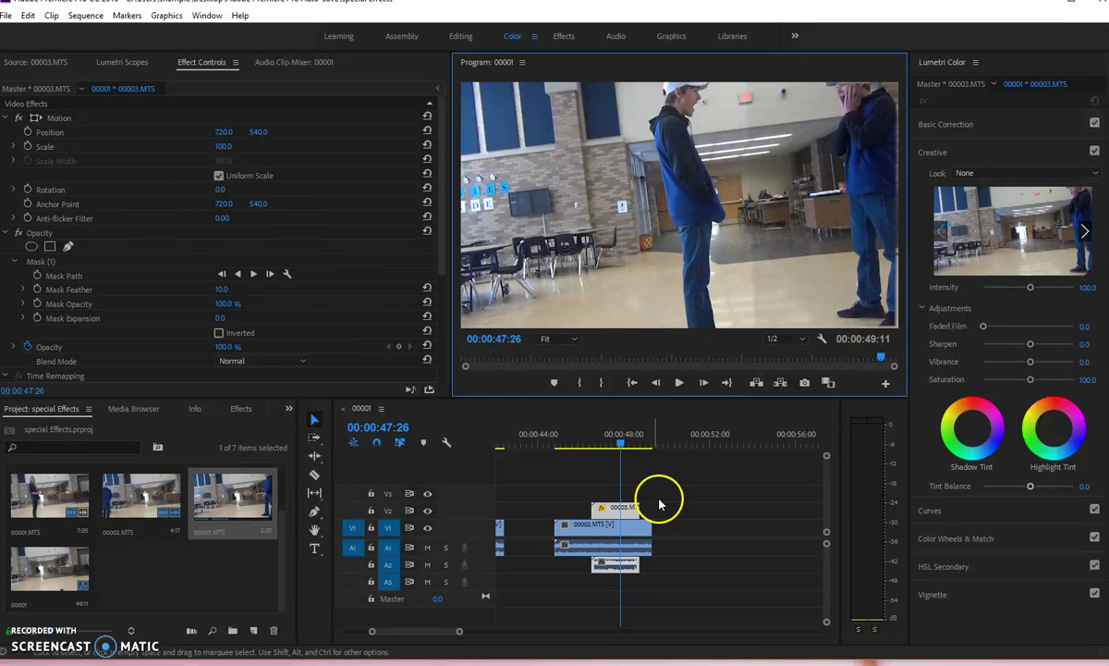
double_click(633, 511)
click(689, 134)
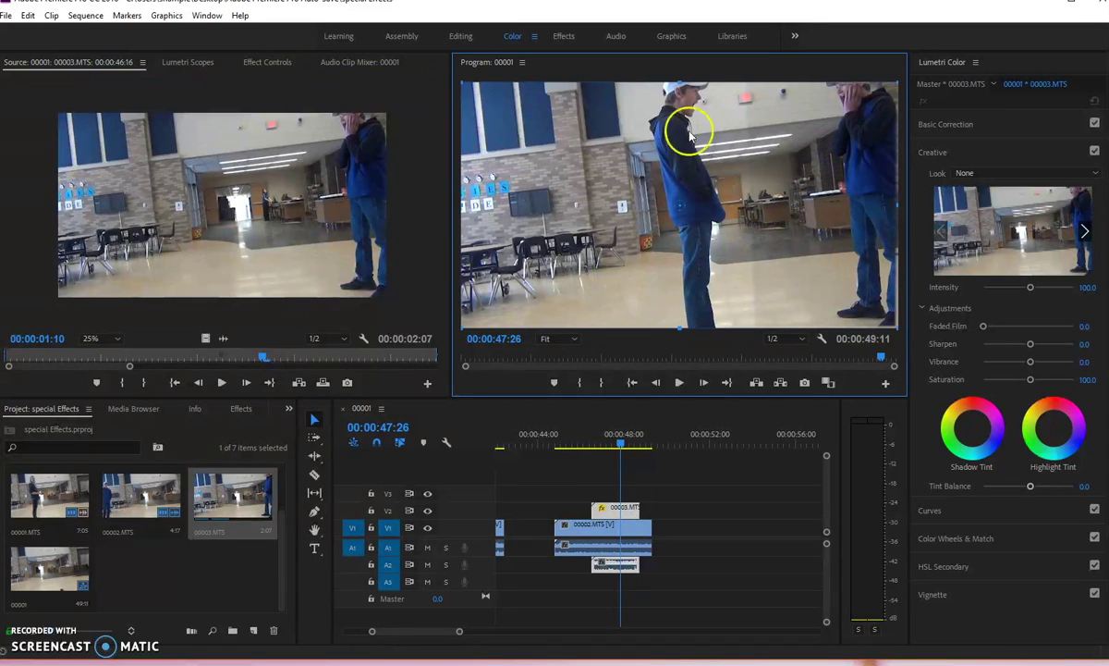
click(268, 61)
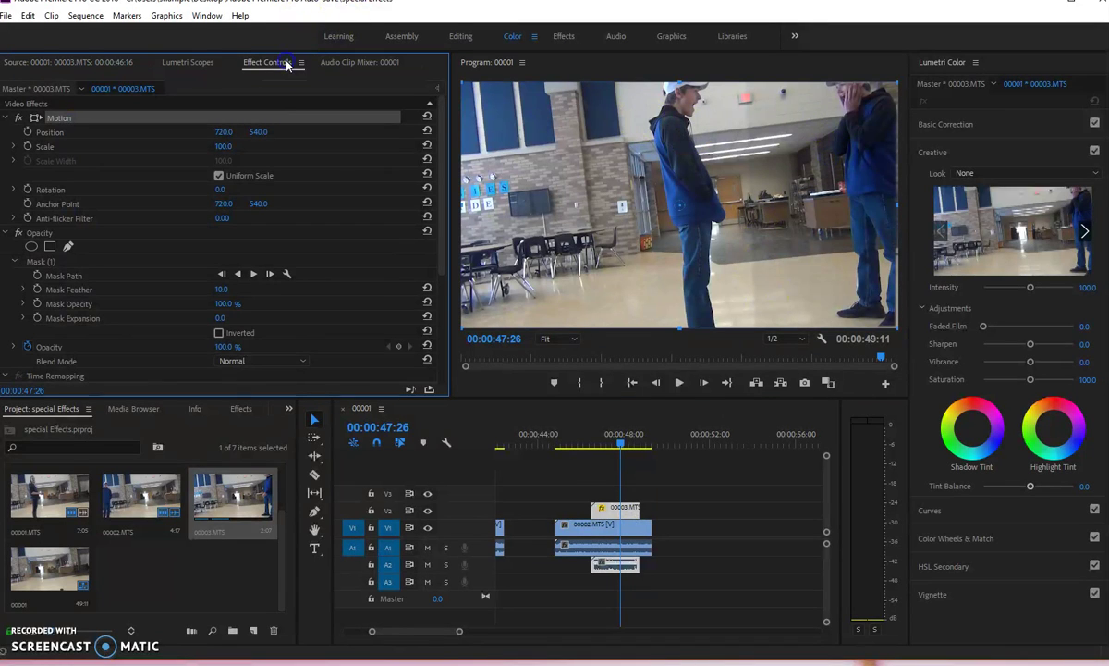
click(100, 262)
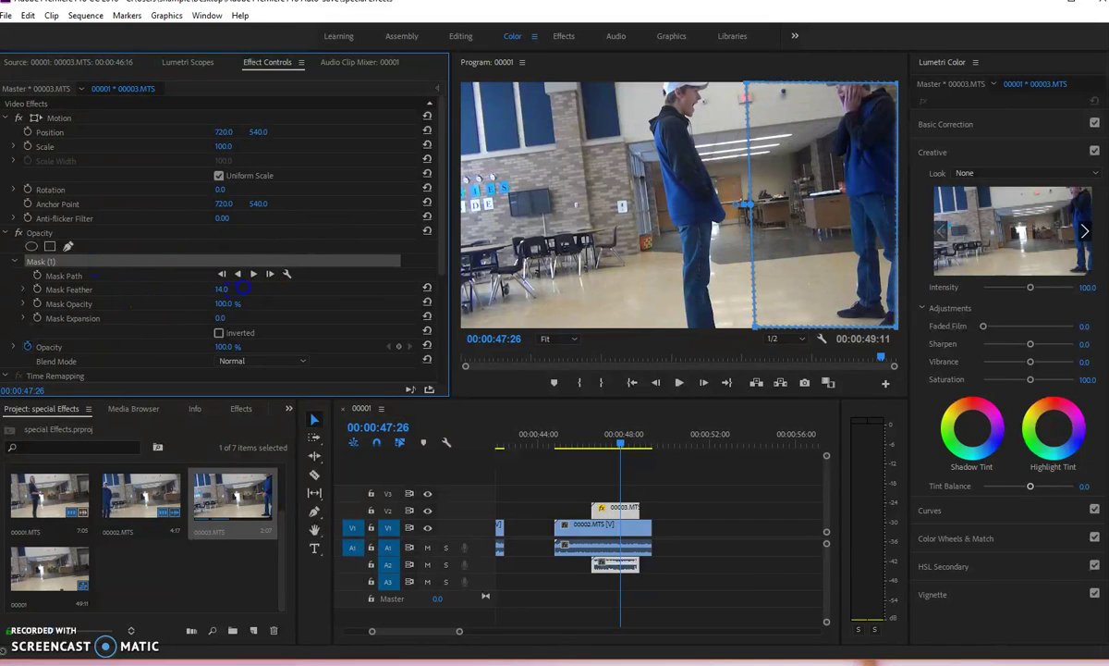
drag(242, 289, 263, 287)
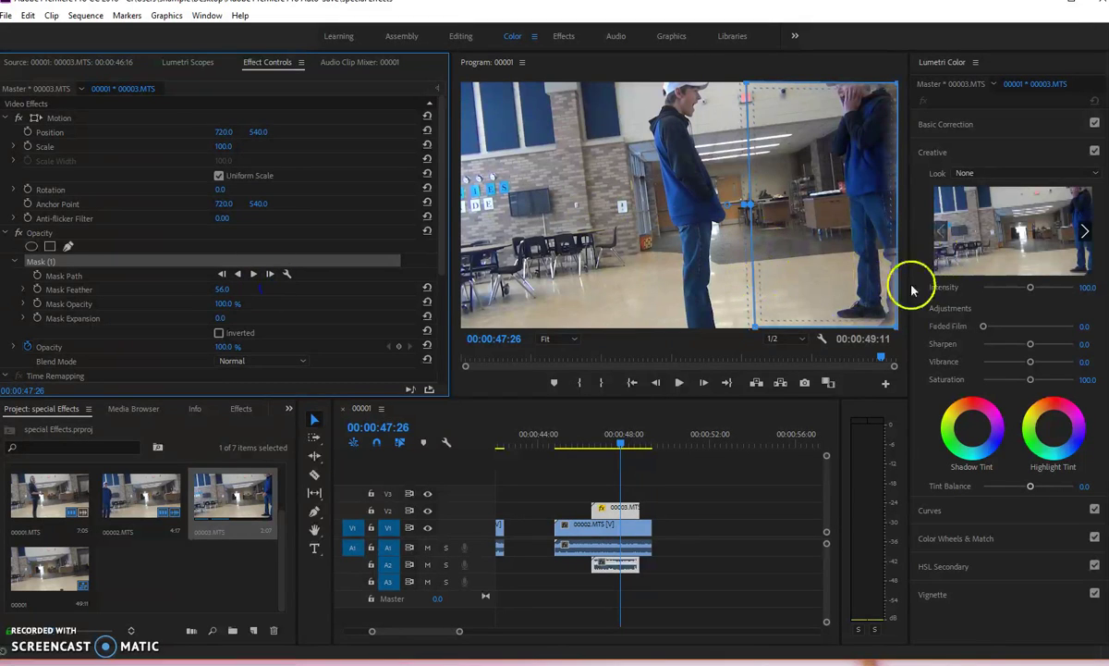
click(899, 88)
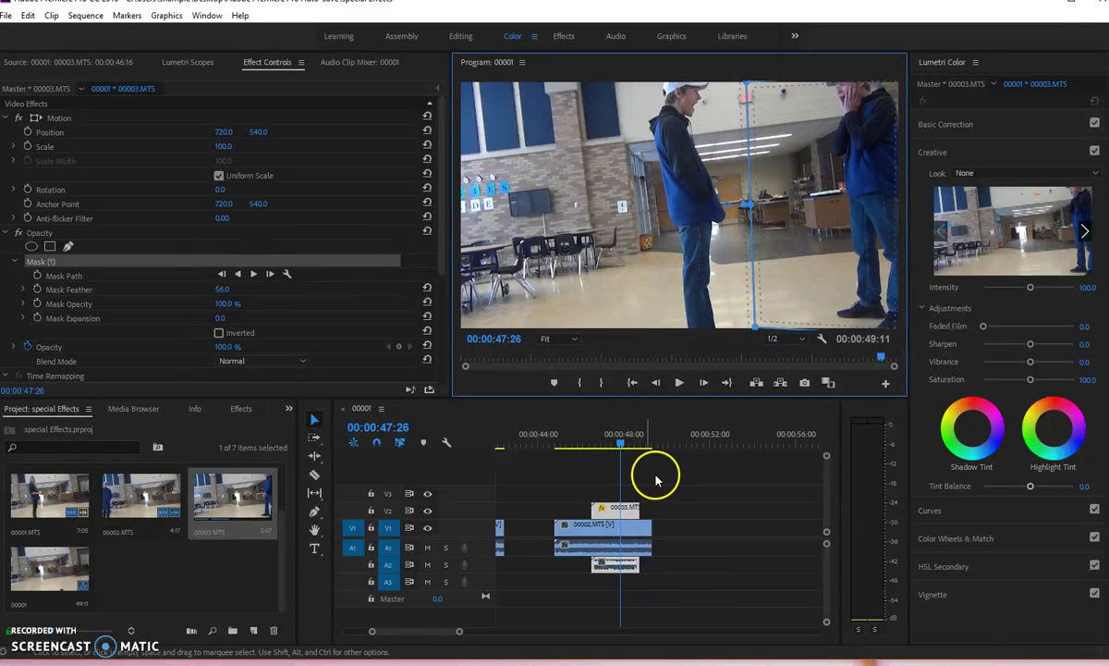
Scrub back and play the twinning shot to review it
drag(626, 442, 566, 448)
click(683, 383)
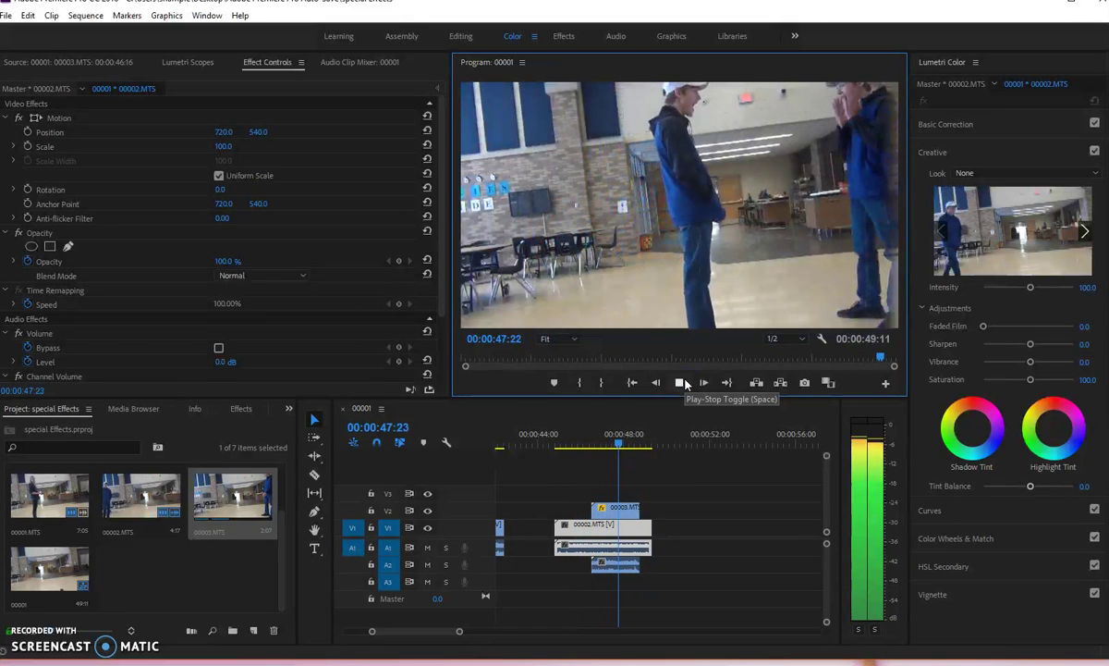
drag(698, 474, 659, 445)
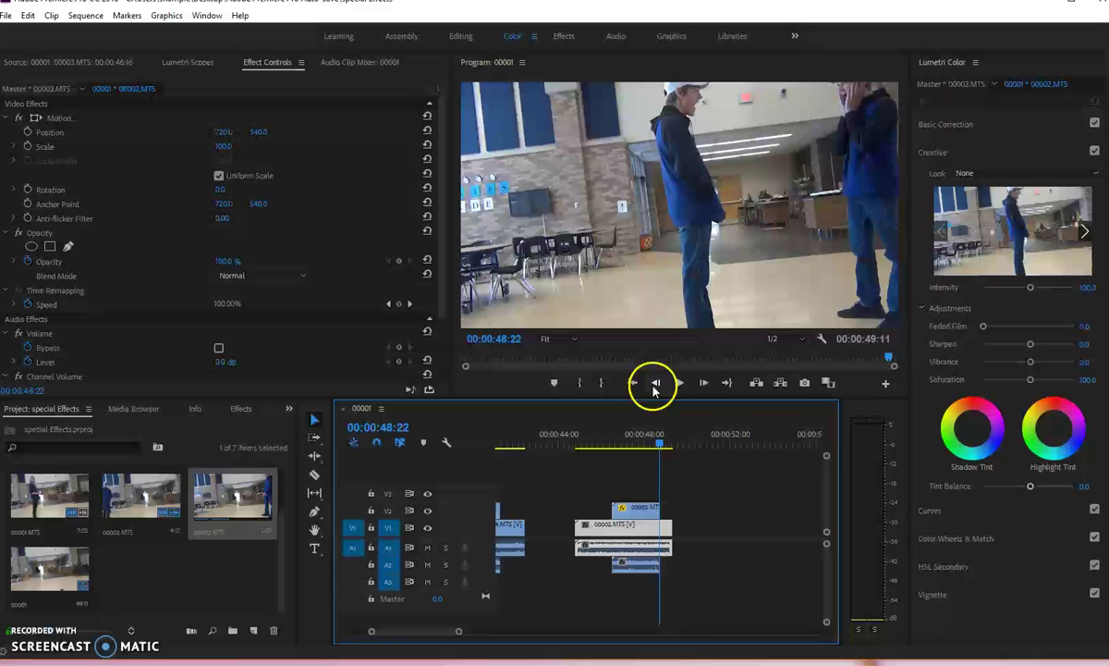
Trim 00002.MTS's out point on V1 by 18 frames to end with the V2 overlay
drag(659, 442, 657, 447)
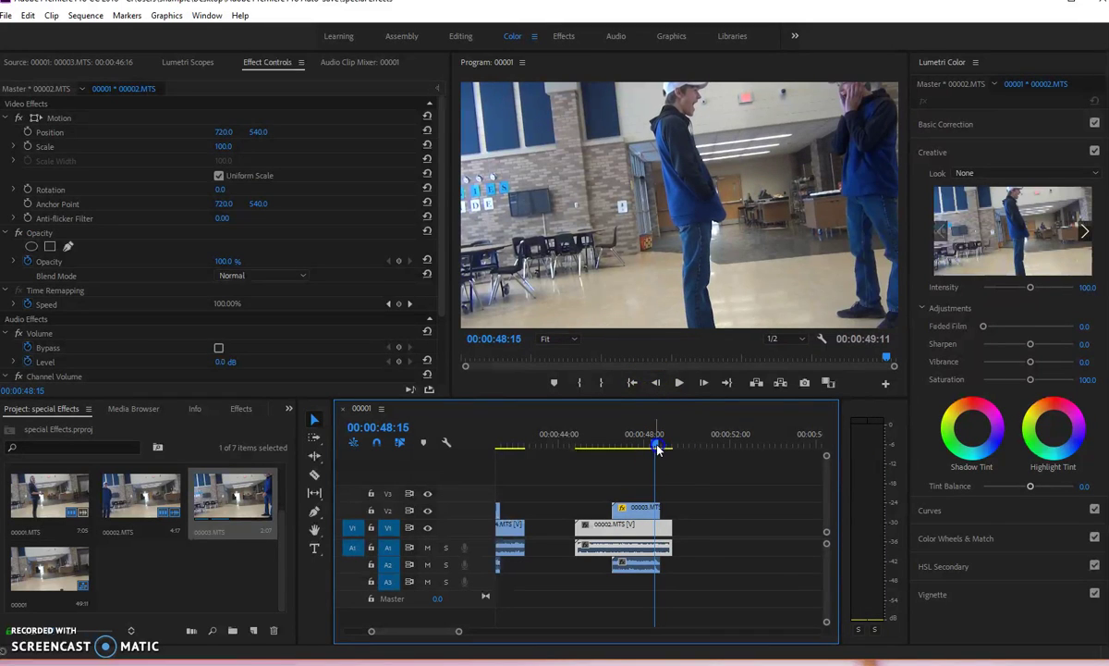
drag(668, 526, 659, 526)
drag(656, 445, 662, 445)
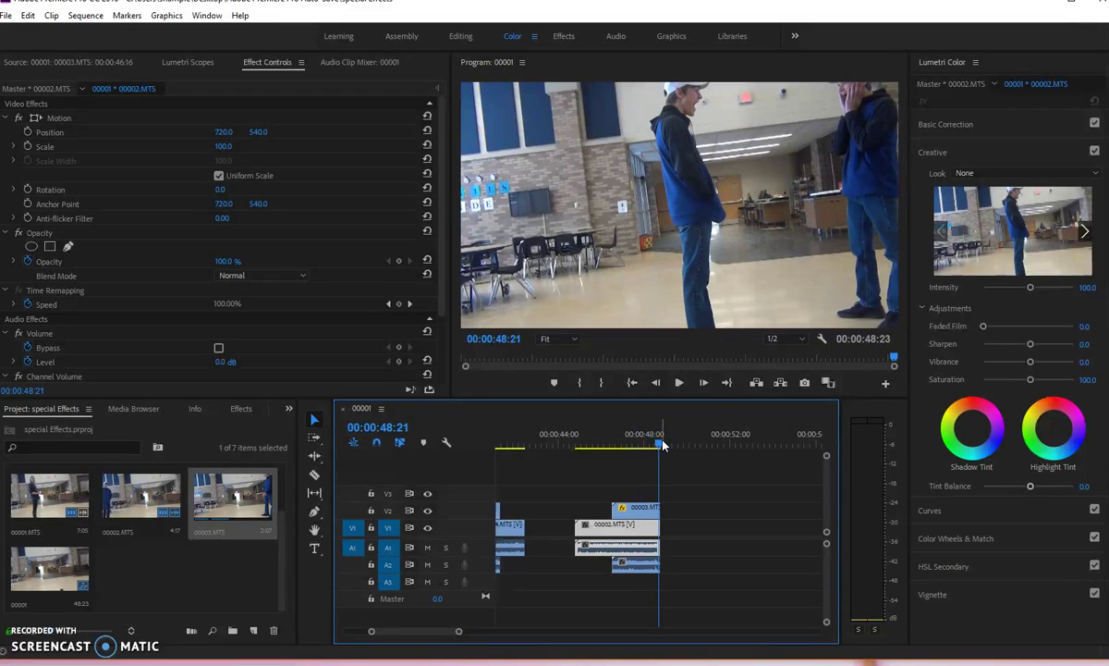
drag(662, 447, 636, 445)
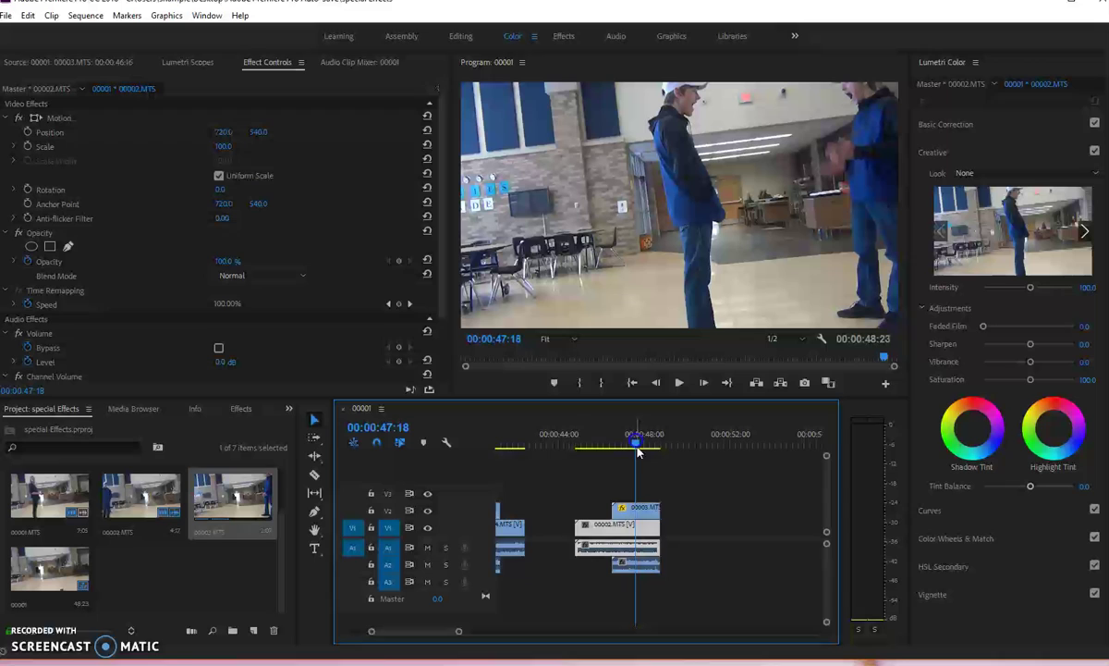
scroll(643, 471, up, 2)
scroll(685, 502, up, 15)
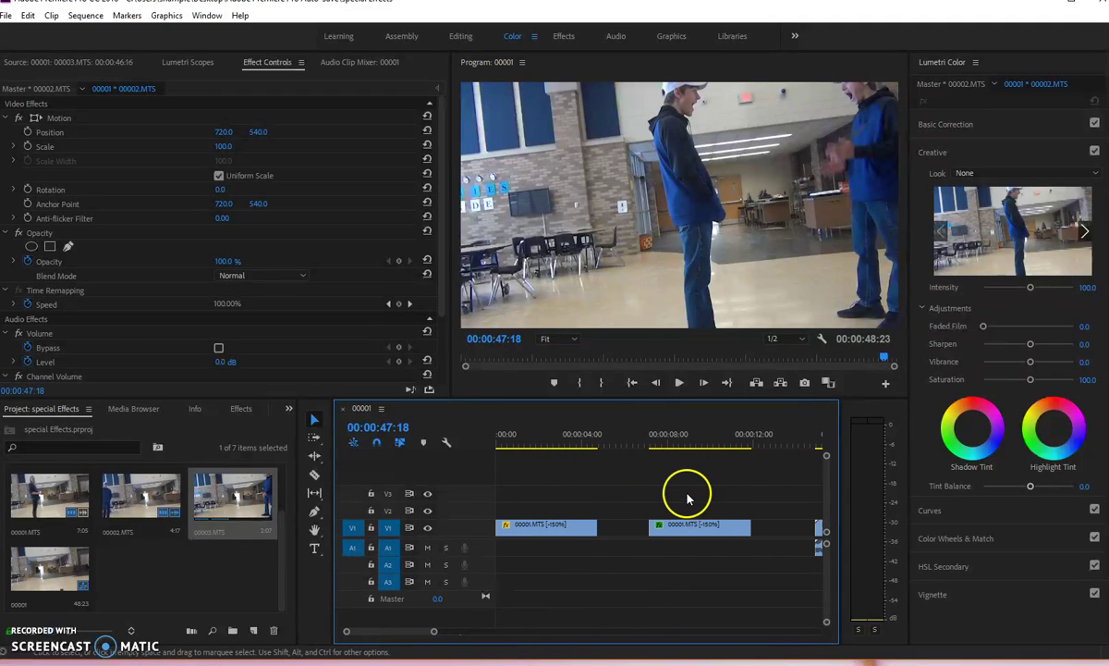
Give the opening 00001.MTS clip the Lumetri Creative look SL NOIR LDR
click(546, 444)
click(555, 525)
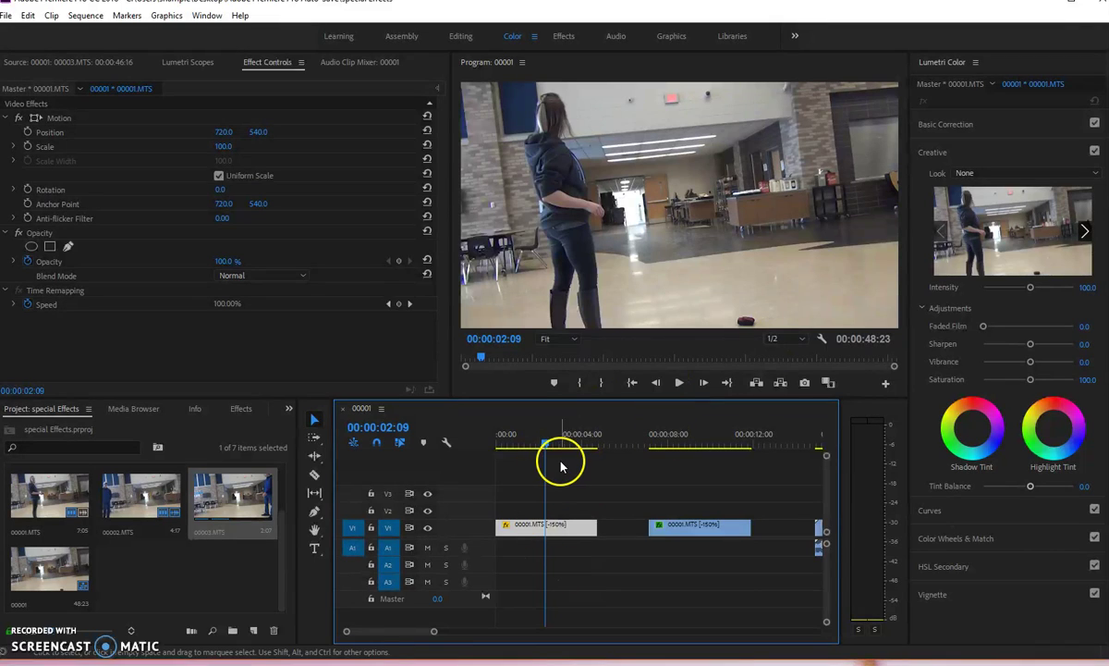
drag(548, 448, 556, 448)
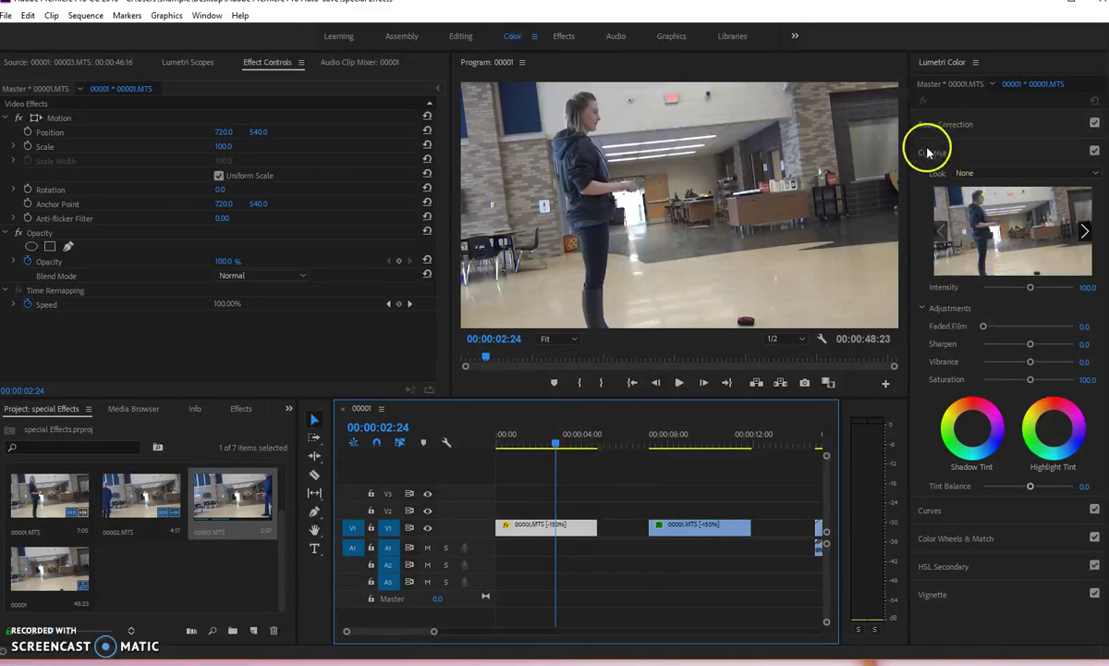
click(988, 176)
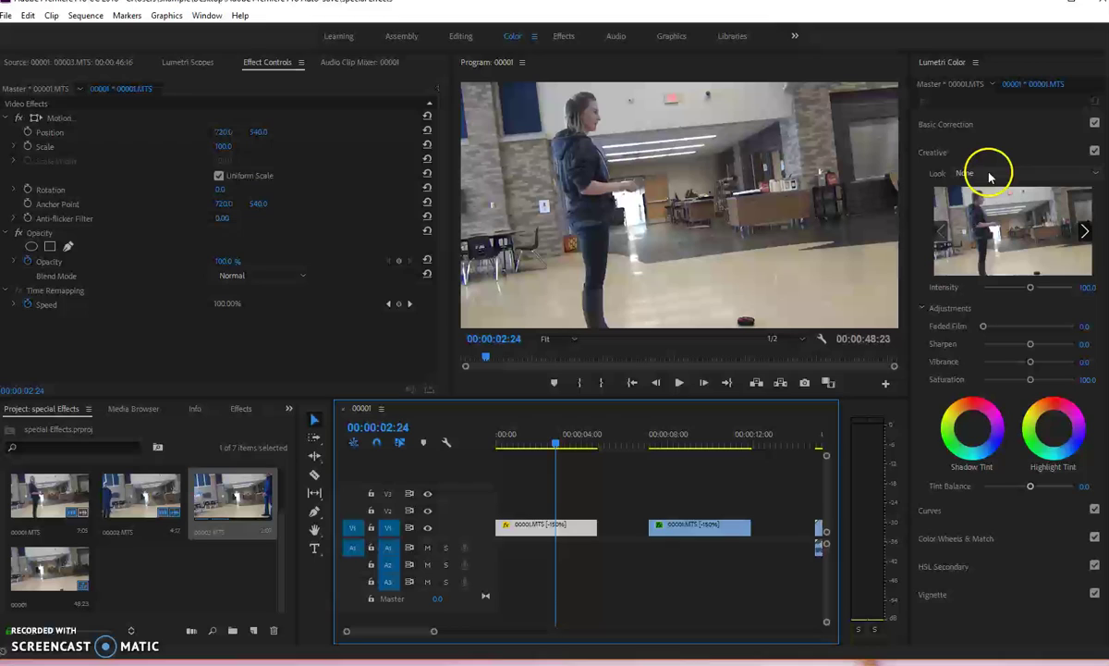
click(987, 174)
scroll(969, 460, down, 10)
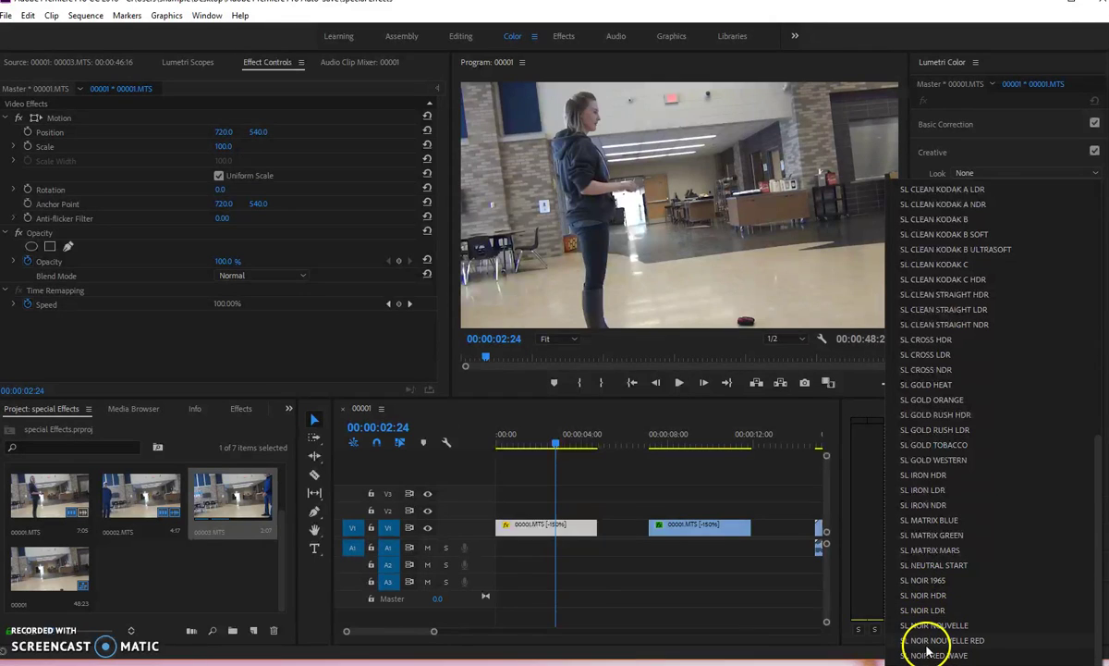
click(924, 612)
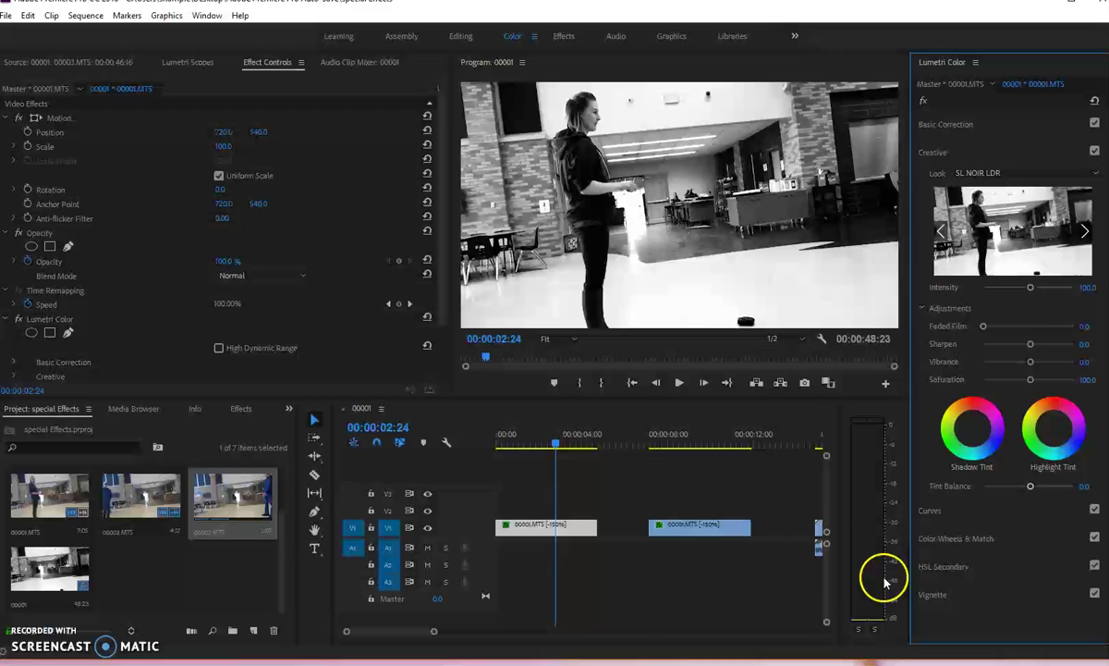
Set the Lumetri vignette amount to -2.4 and play the sequence from the start
click(950, 594)
drag(1030, 290, 986, 288)
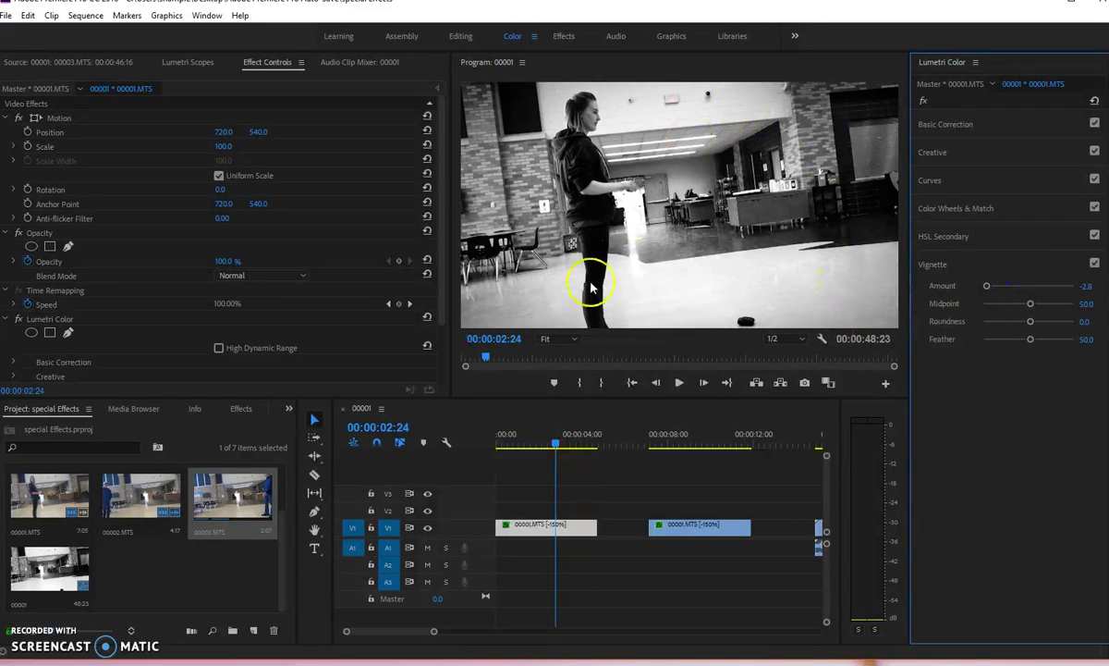
drag(555, 442, 497, 453)
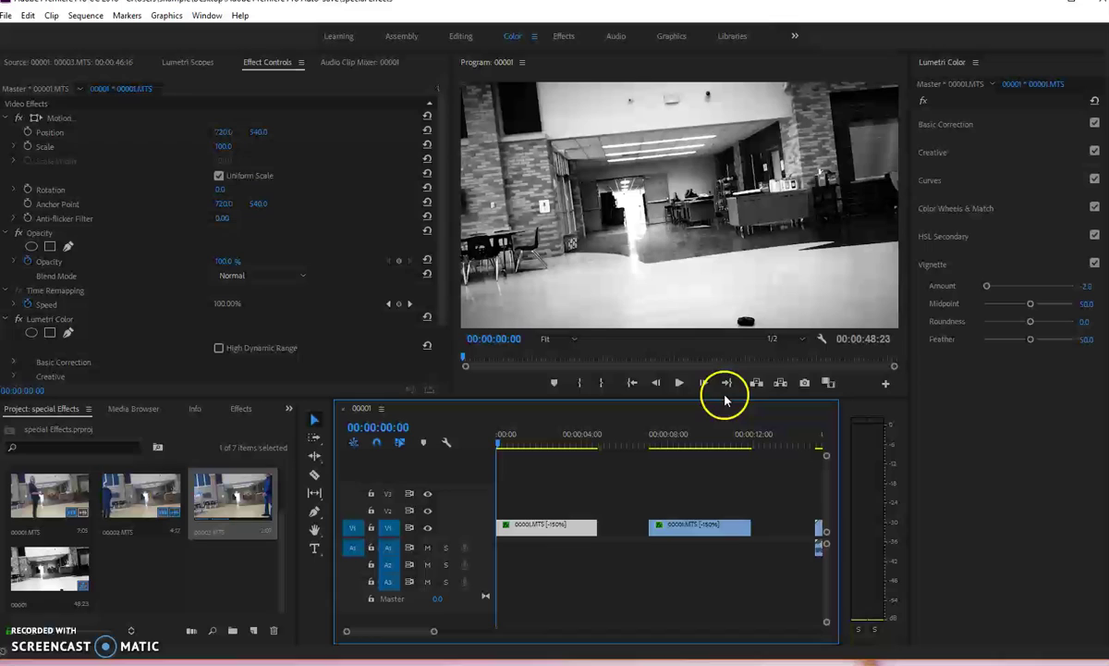
click(682, 383)
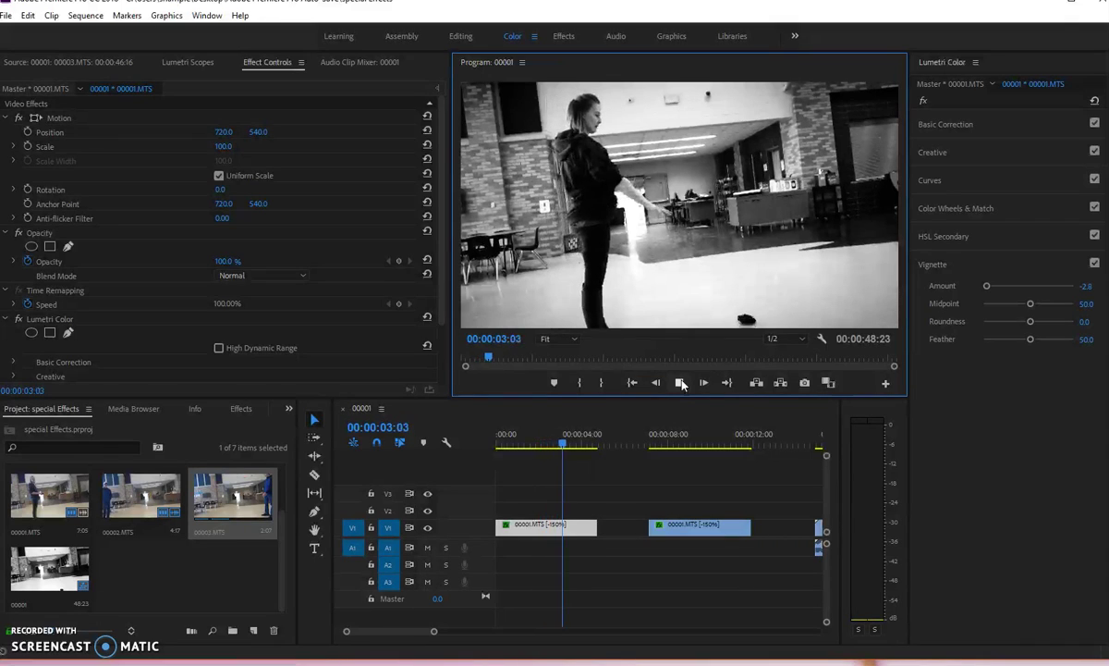
Preview the sequence again from 00:00:07:22
click(636, 445)
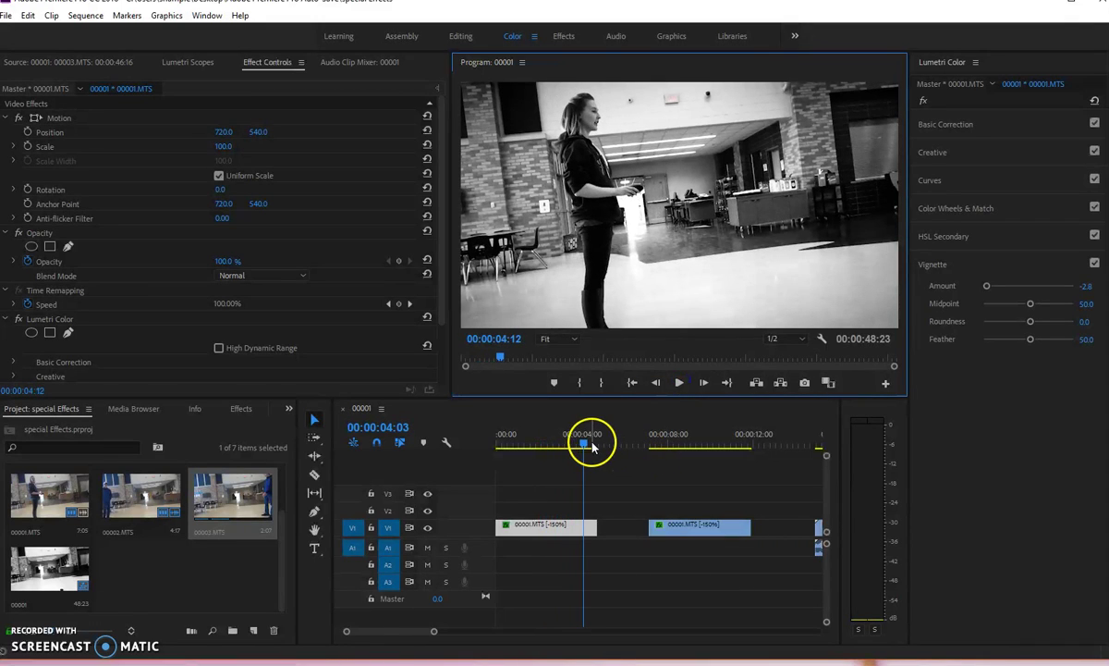
drag(636, 445, 661, 445)
click(678, 383)
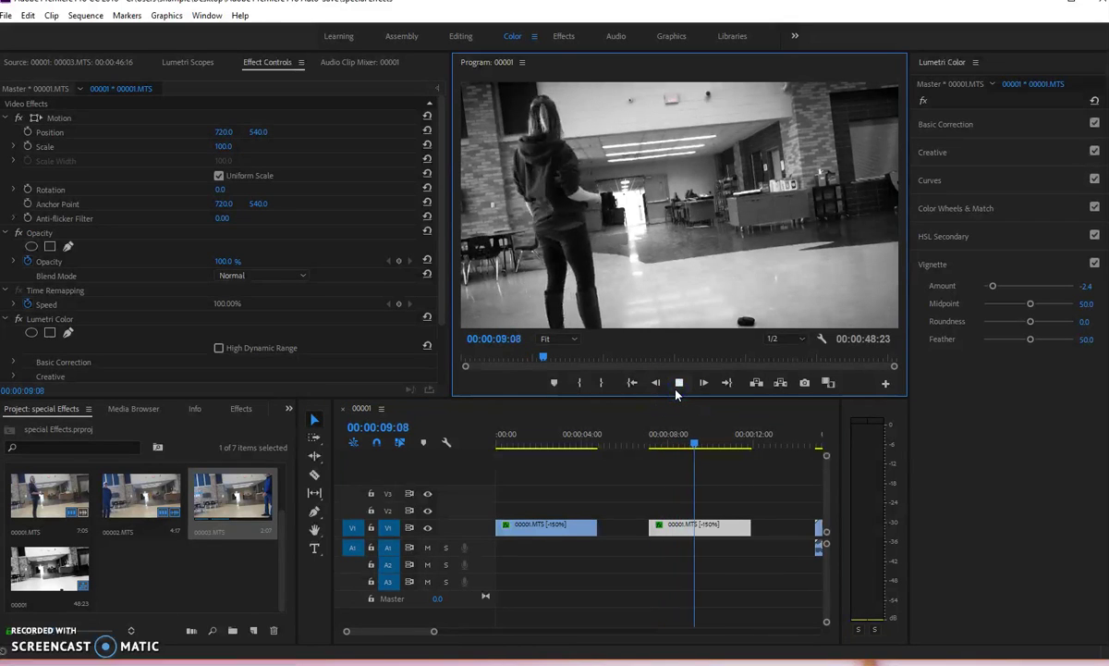
click(676, 390)
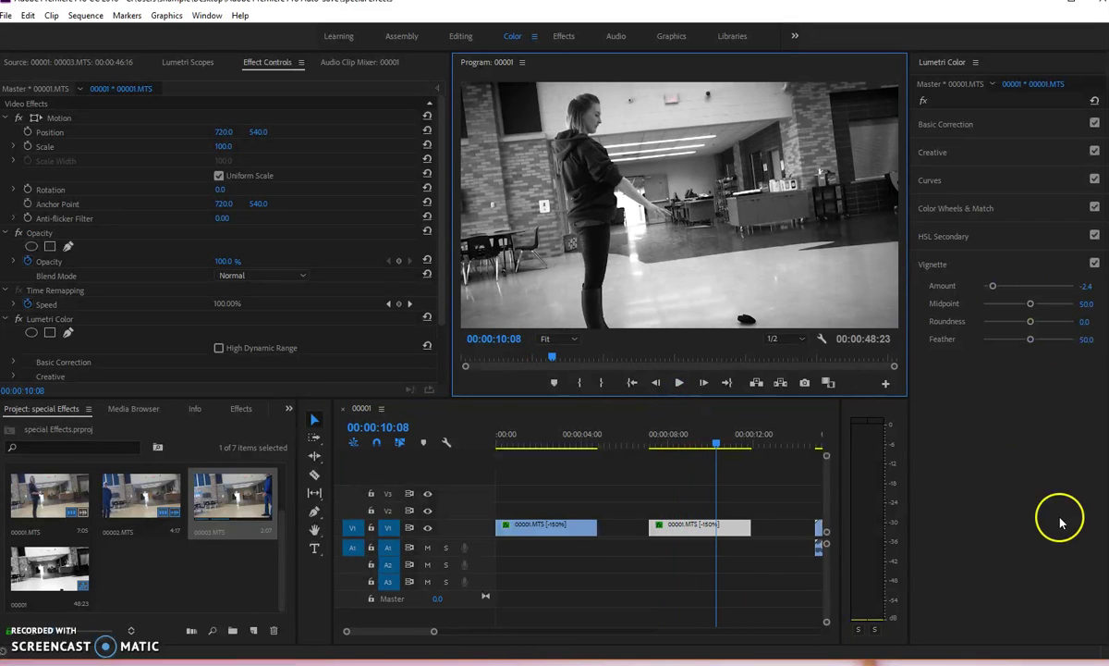
scroll(536, 532, right, 6)
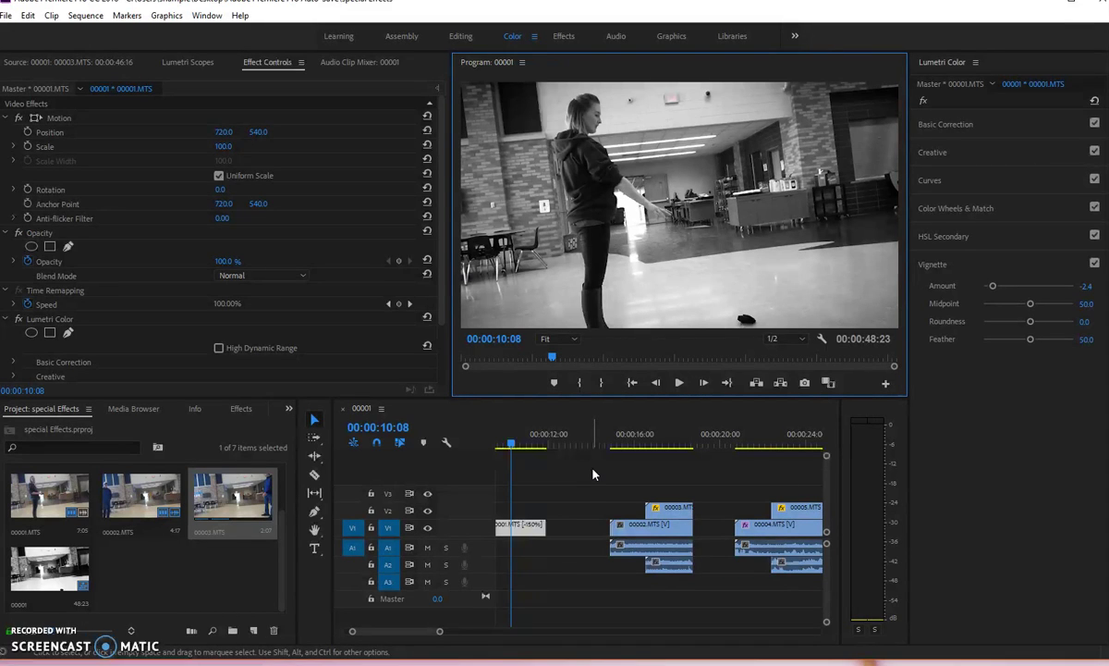
Move the playhead from 00:00:14:13 to 00:00:17:18 on the 00002.MTS shot
click(603, 446)
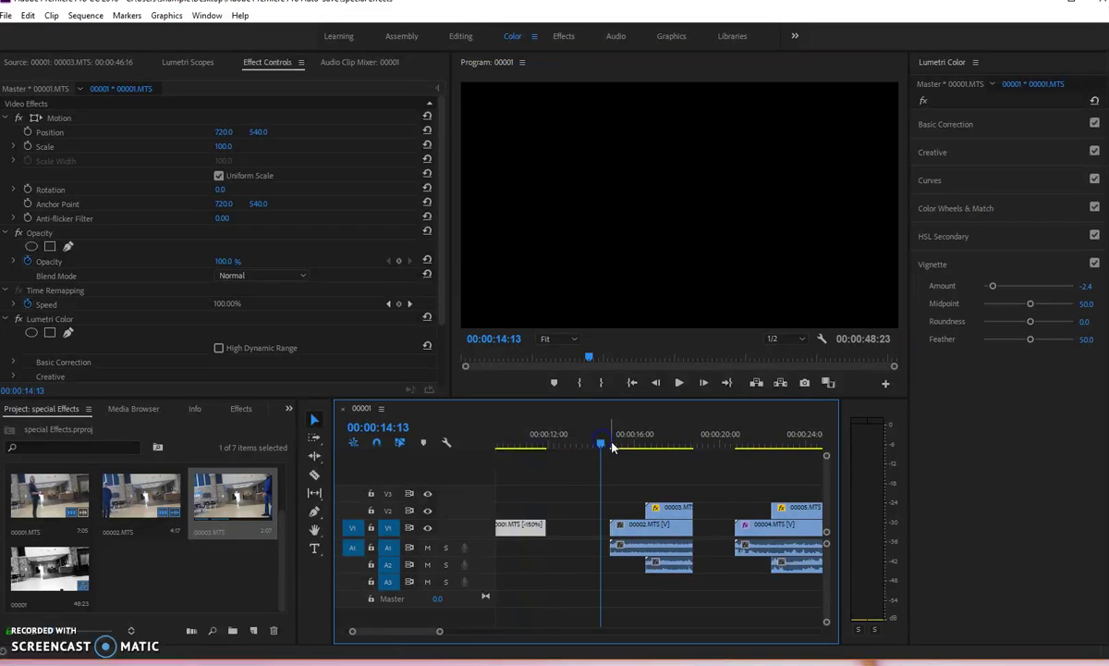
scroll(613, 446, down, 2)
scroll(613, 447, up, 1)
click(608, 445)
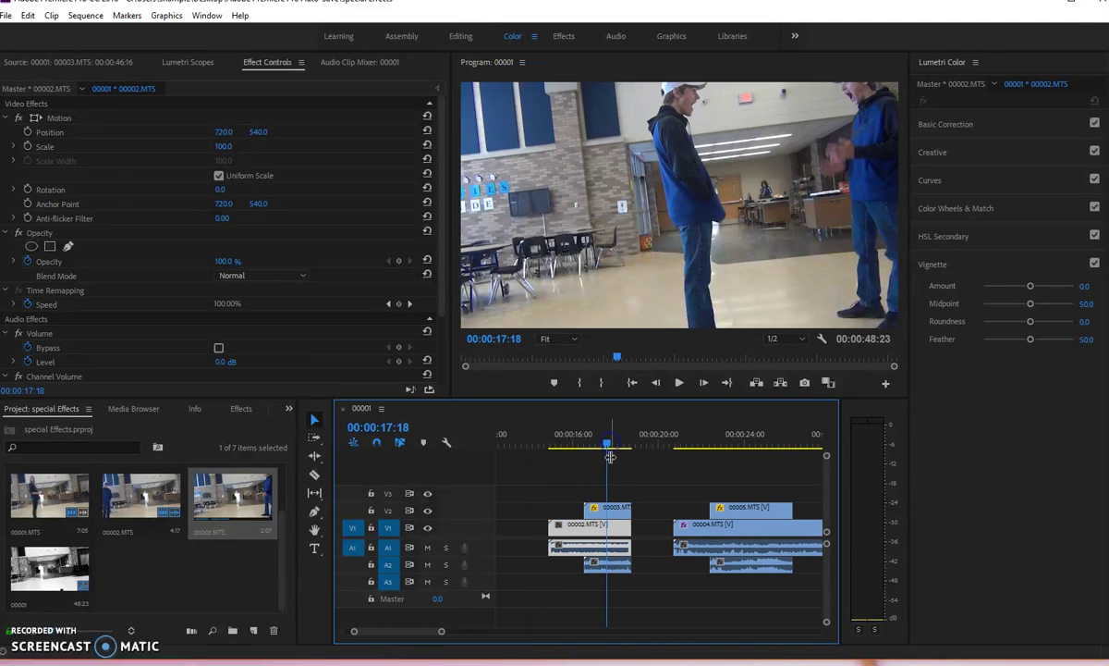